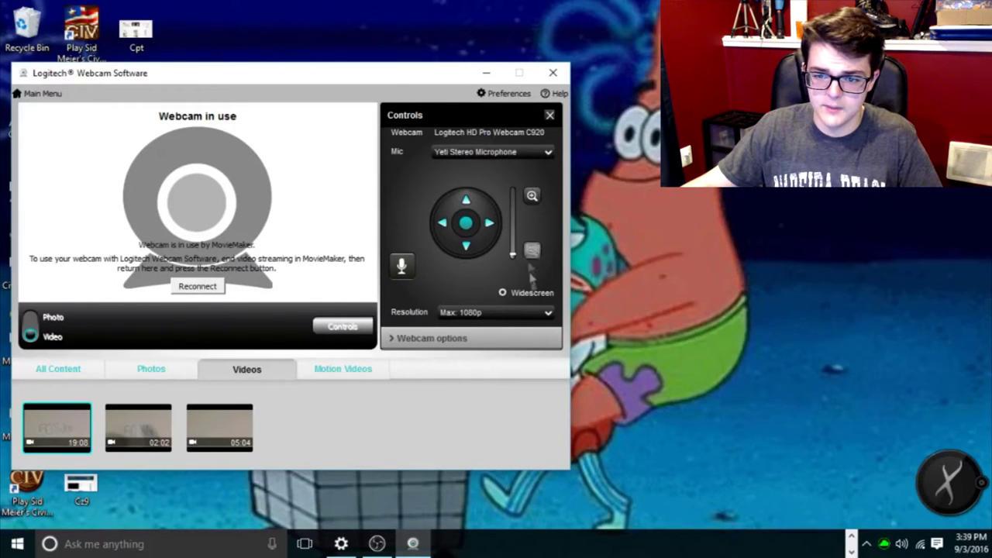
Mute and unmute the webcam mic, view face tracking and auto-focus options, then close the software
{"action": "left_click", "coordinate": [403, 268]}
{"action": "left_click", "coordinate": [404, 273]}
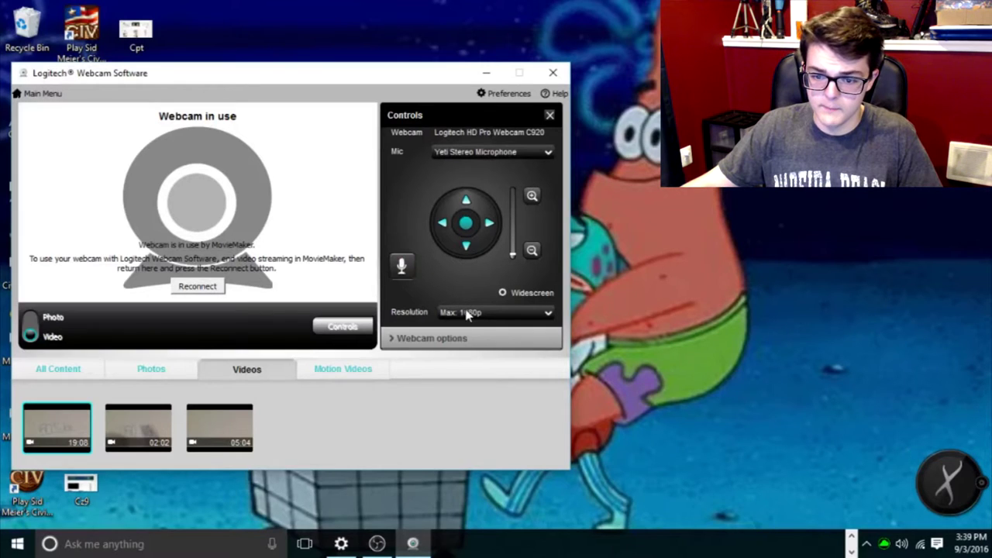
{"action": "left_click", "coordinate": [447, 341]}
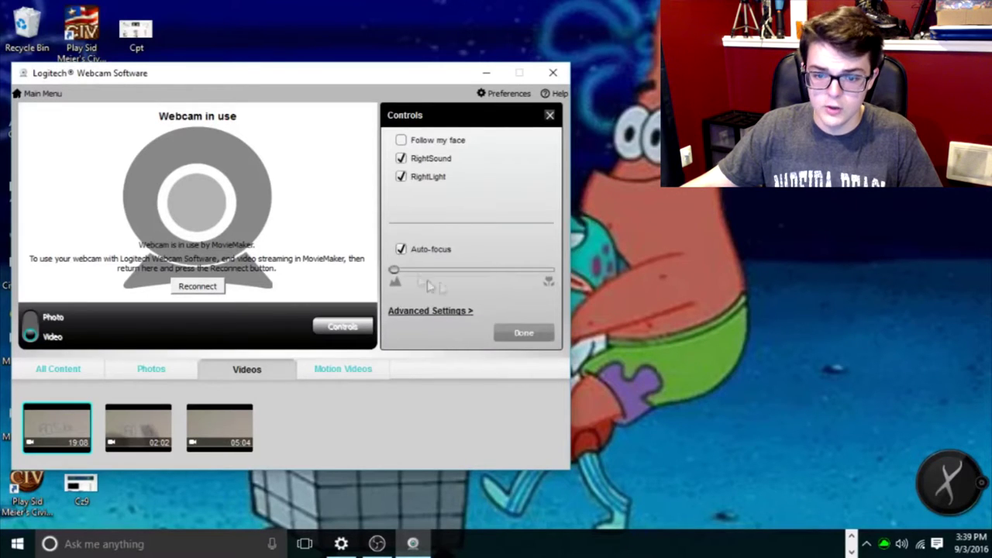
{"action": "left_click", "coordinate": [562, 76]}
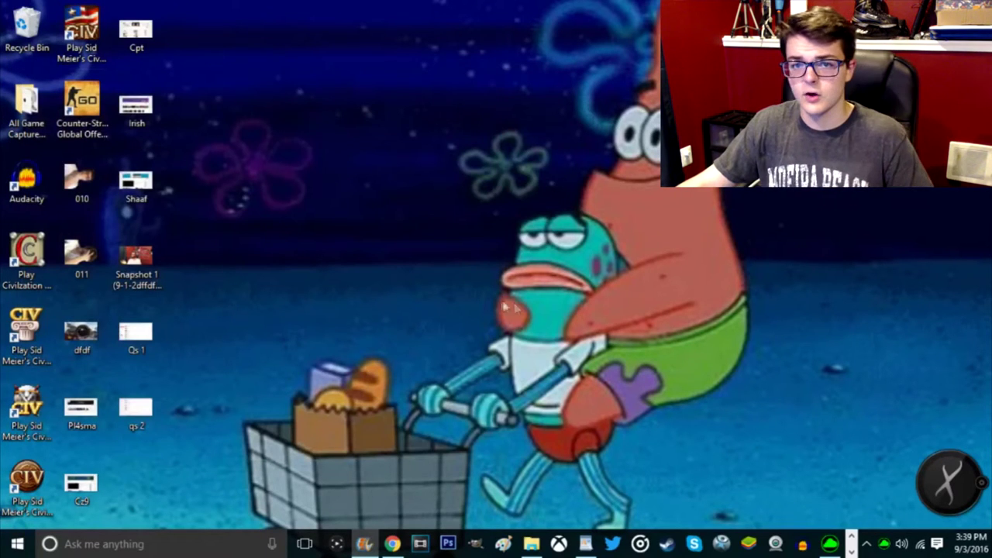
Launch Elgato Game Capture HD and scroll its settings panel down to the stream Tags
{"action": "left_click", "coordinate": [338, 551]}
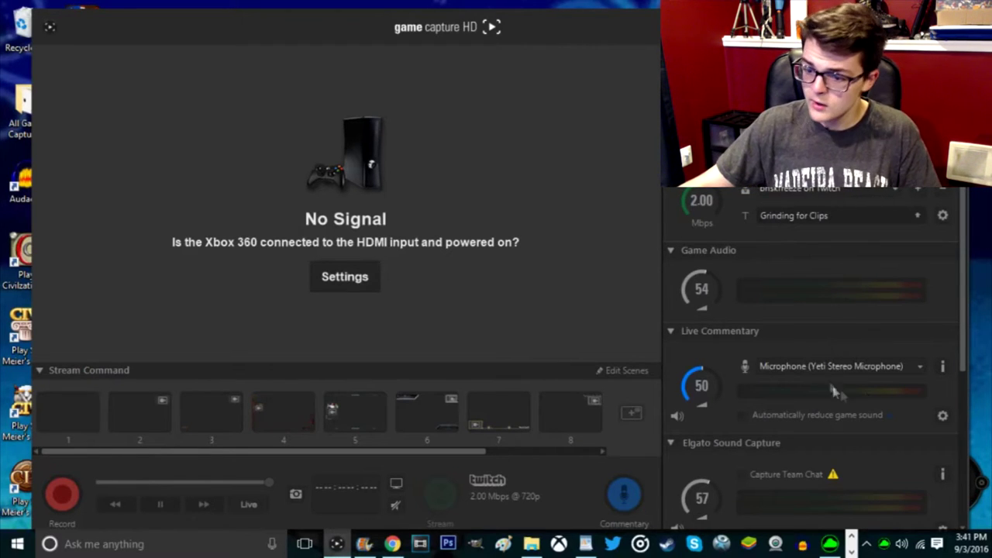
{"action": "scroll", "coordinate": [957, 272], "scroll_direction": "down", "scroll_amount": 3}
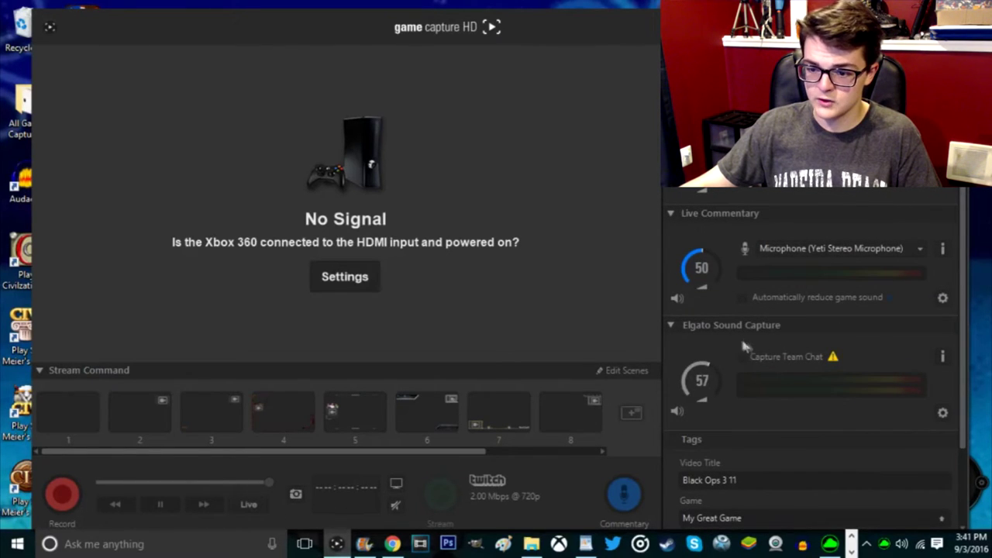
Switch to Edit mode and scrub the Black Ops 3 11 recording from 0:42 to about 5:38
{"action": "left_click", "coordinate": [776, 156]}
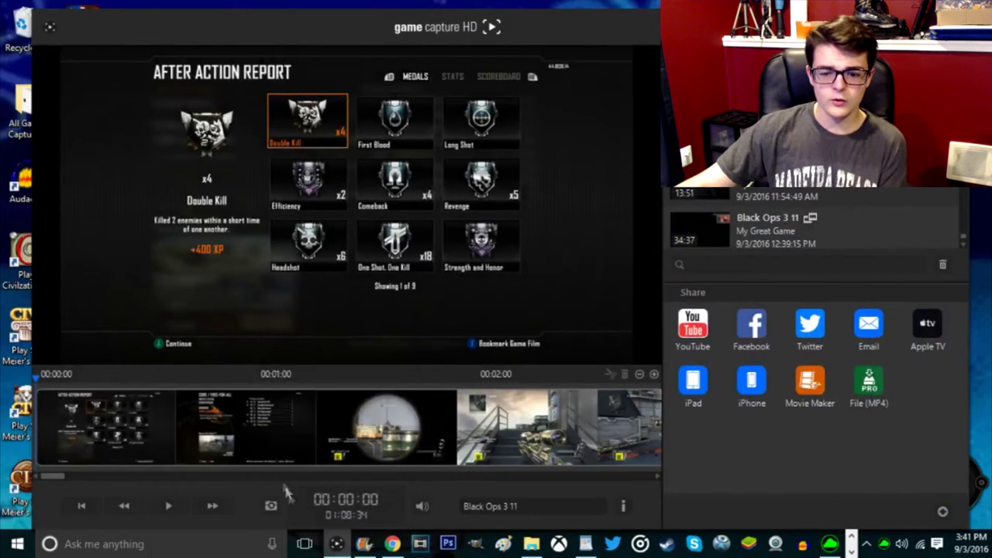
{"action": "left_click", "coordinate": [191, 459]}
{"action": "left_click_drag", "start_coordinate": [183, 457], "coordinate": [419, 441]}
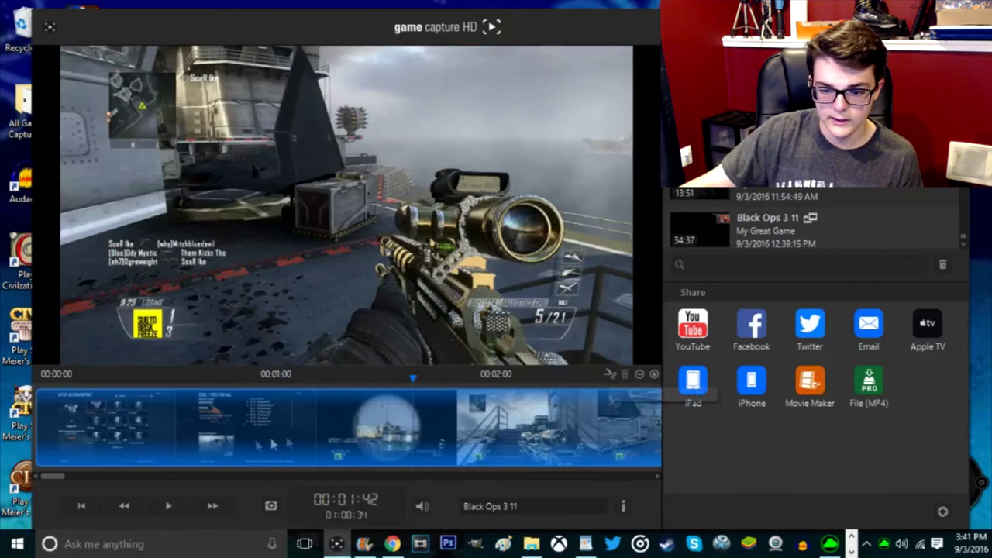
{"action": "left_click_drag", "start_coordinate": [447, 426], "coordinate": [665, 258]}
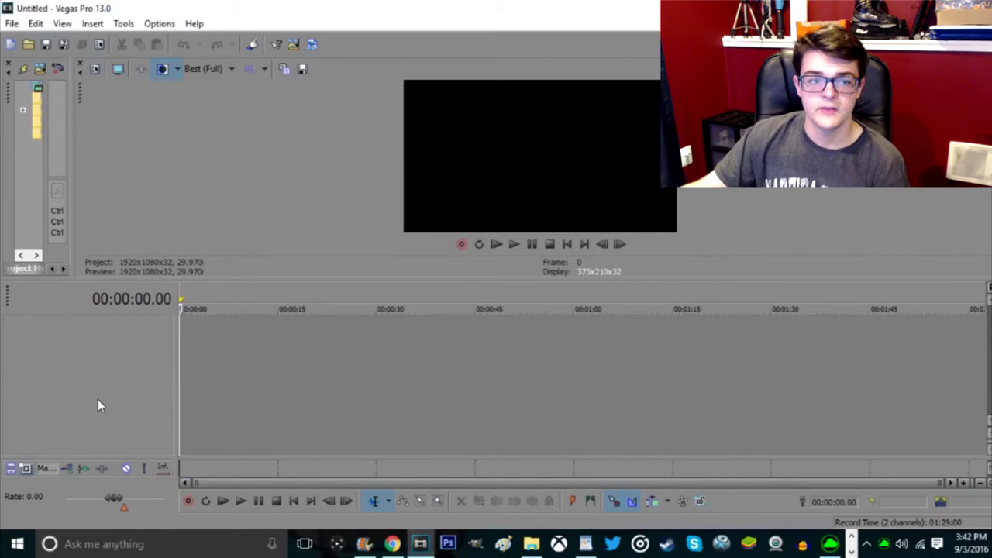
Use File > Open to browse the Seagate drive into GS Backup > Users > the user's folder
{"action": "left_click", "coordinate": [12, 24]}
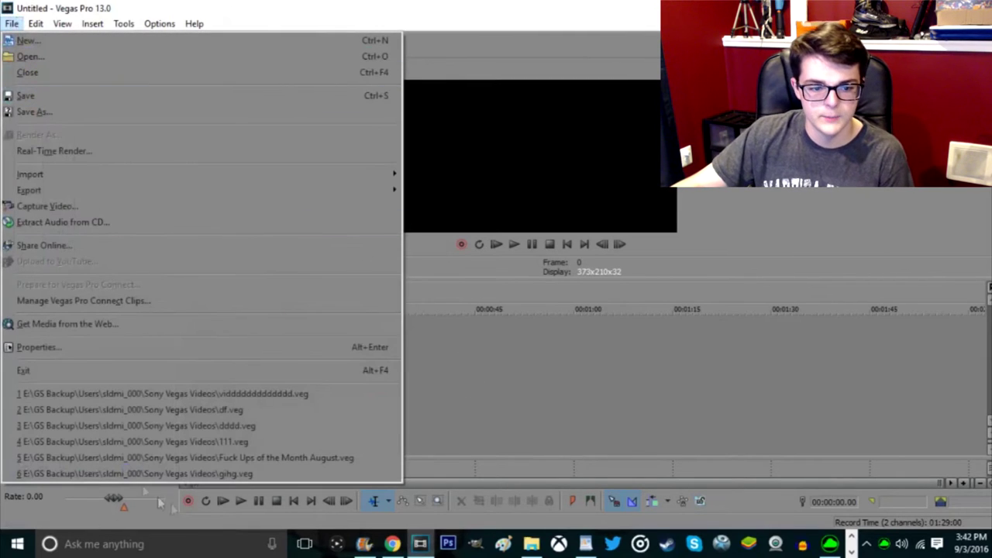
{"action": "left_click", "coordinate": [31, 58]}
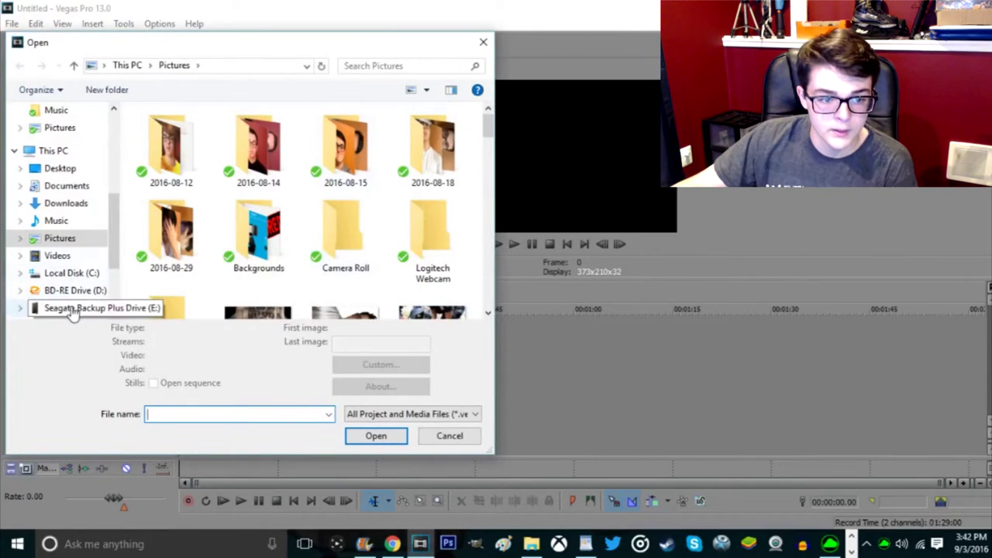
{"action": "left_click", "coordinate": [71, 308]}
{"action": "double_click", "coordinate": [243, 149]}
{"action": "double_click", "coordinate": [204, 178]}
{"action": "double_click", "coordinate": [240, 149]}
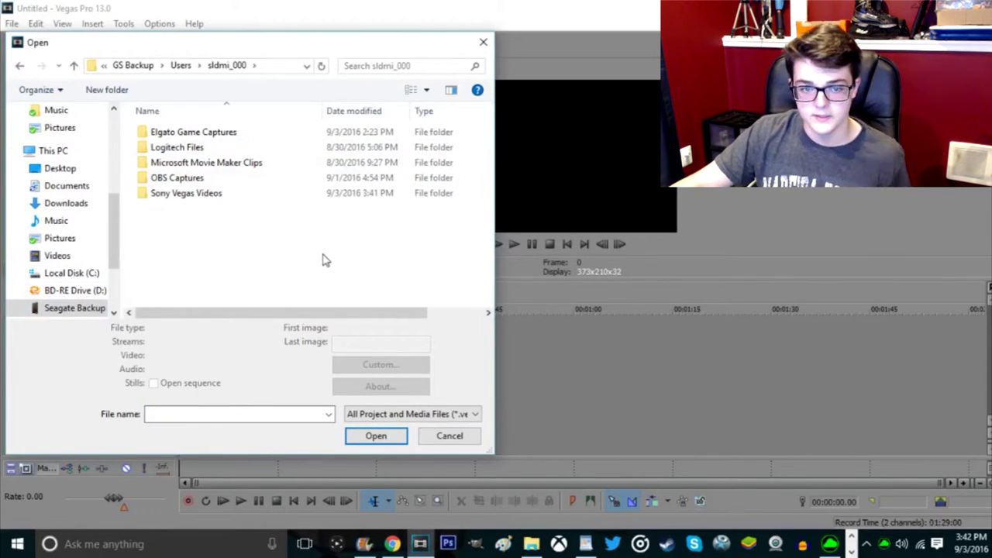
Peek into Logitech Files, then open Microsoft Movie Maker Clips and scroll through its videos
{"action": "double_click", "coordinate": [211, 149]}
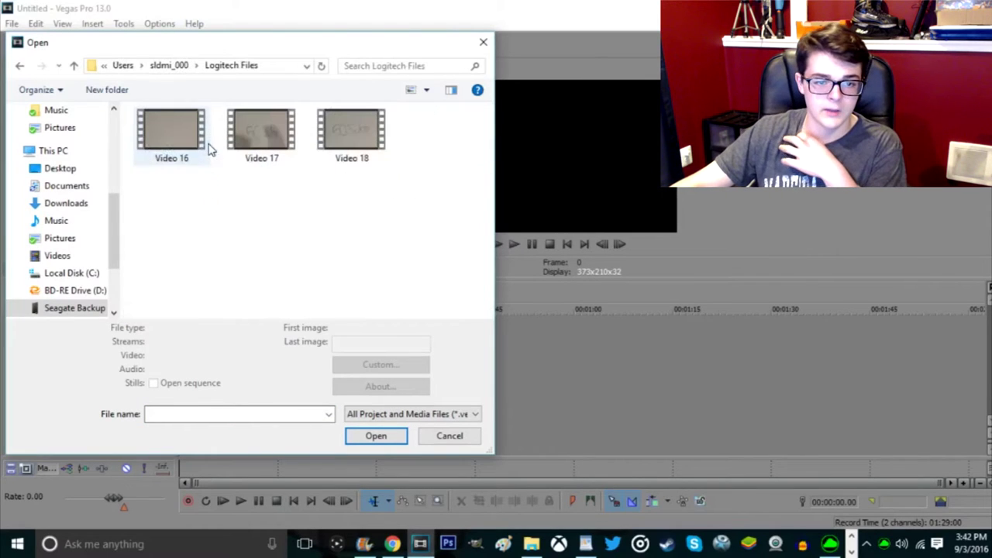
{"action": "left_click", "coordinate": [19, 67]}
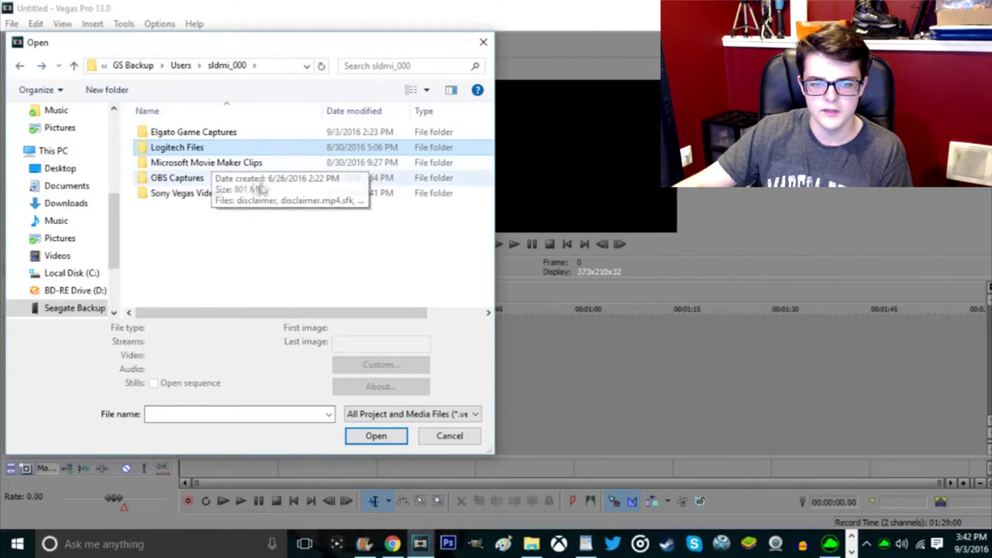
{"action": "double_click", "coordinate": [275, 162]}
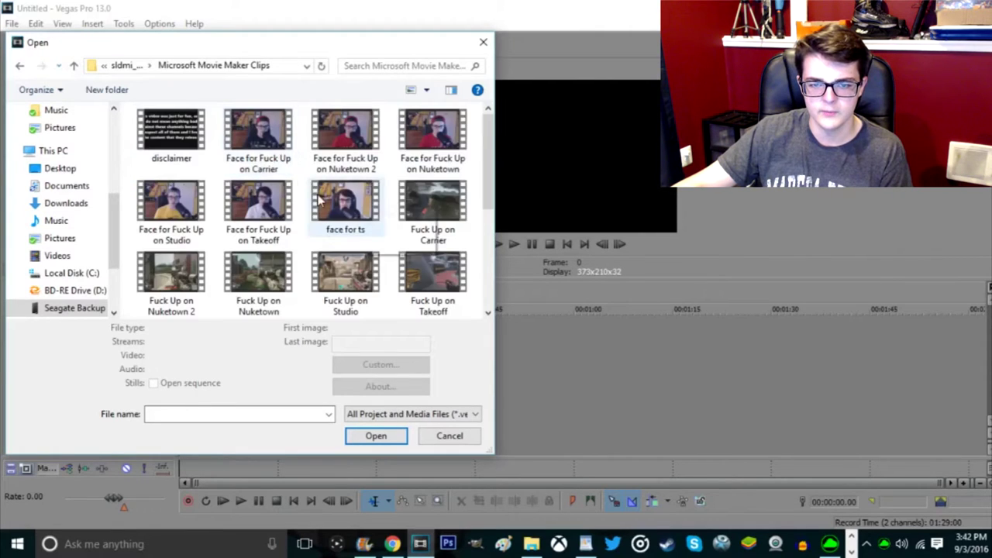
{"action": "scroll", "coordinate": [319, 196], "scroll_direction": "down", "scroll_amount": 3}
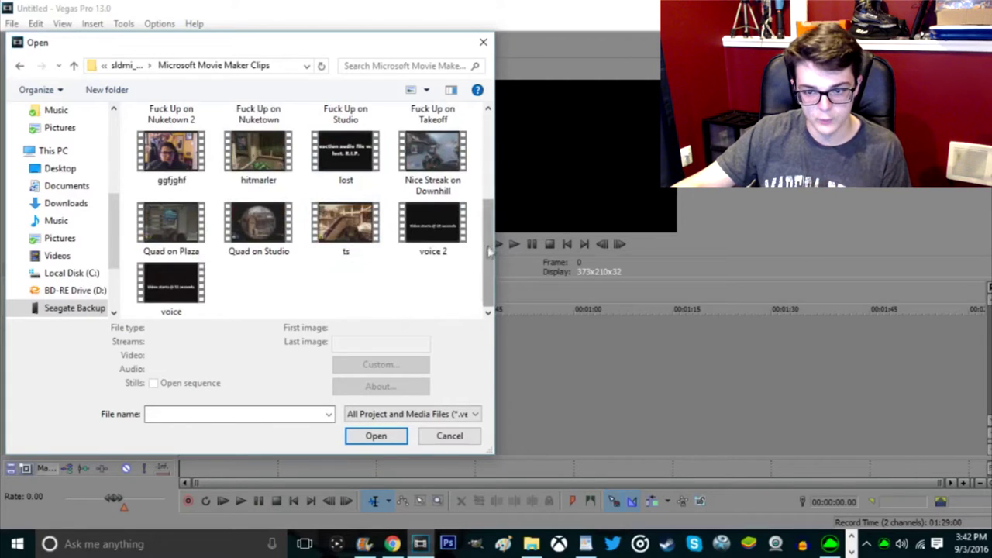
{"action": "scroll", "coordinate": [341, 248], "scroll_direction": "up", "scroll_amount": 2}
{"action": "scroll", "coordinate": [349, 244], "scroll_direction": "down", "scroll_amount": 2}
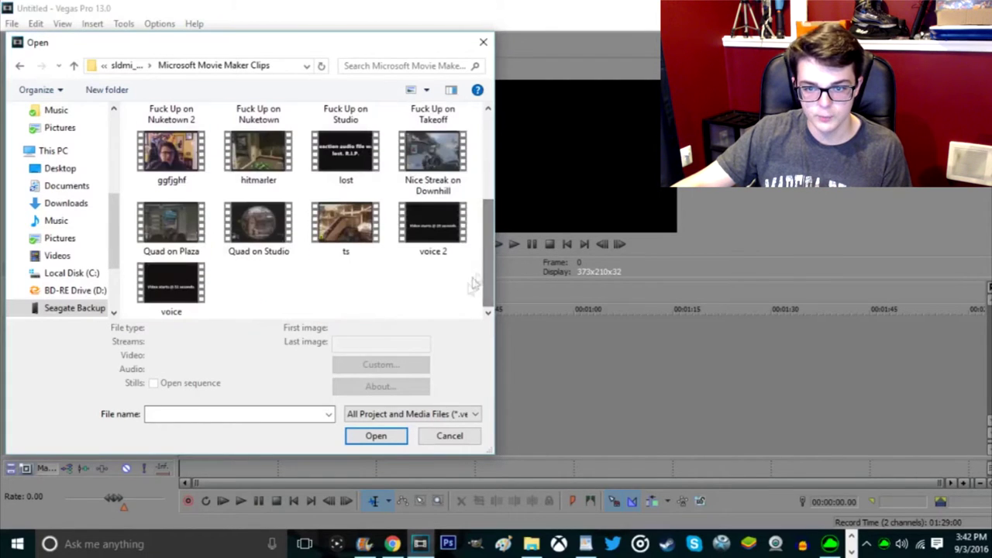
{"action": "left_click", "coordinate": [20, 65]}
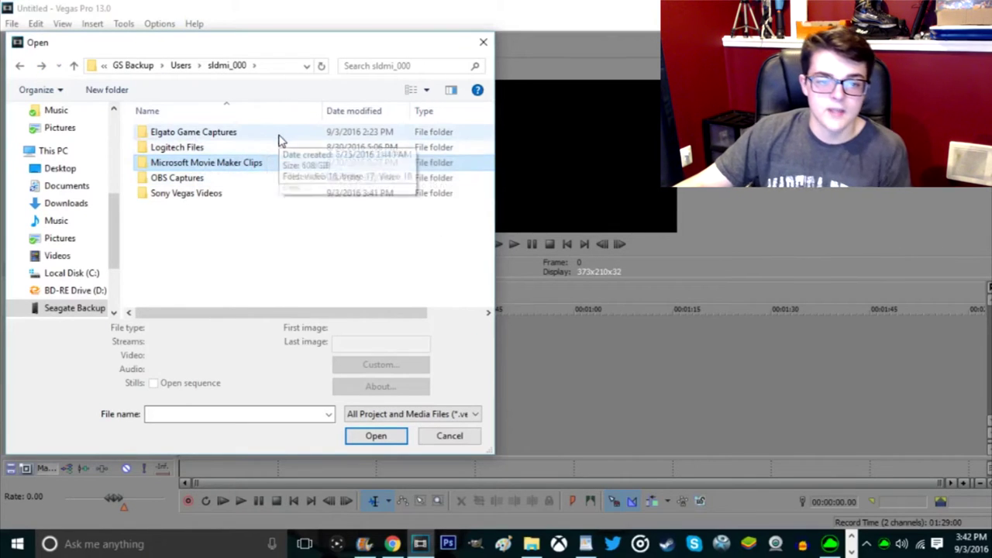
{"action": "double_click", "coordinate": [268, 163]}
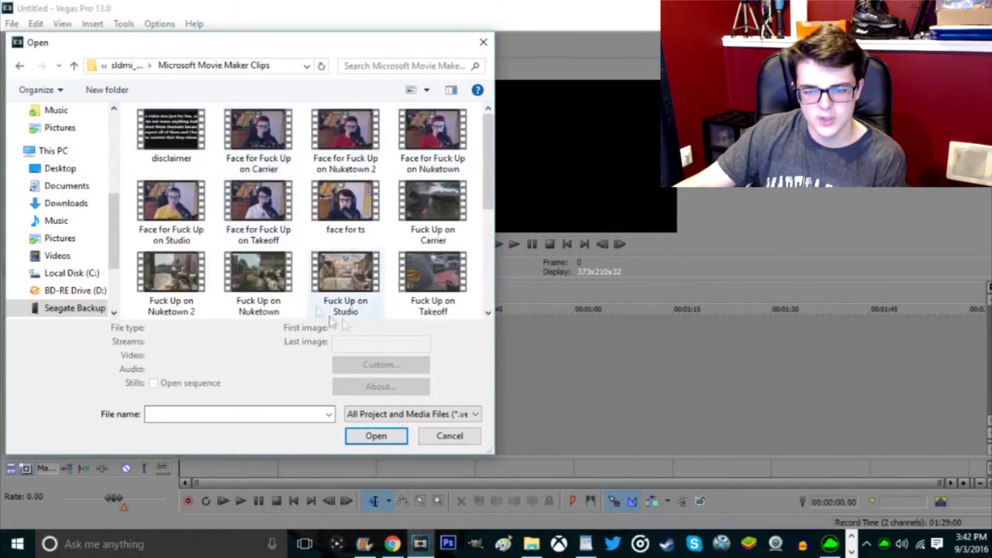
{"action": "scroll", "coordinate": [411, 298], "scroll_direction": "down", "scroll_amount": 3}
{"action": "scroll", "coordinate": [325, 266], "scroll_direction": "up", "scroll_amount": 3}
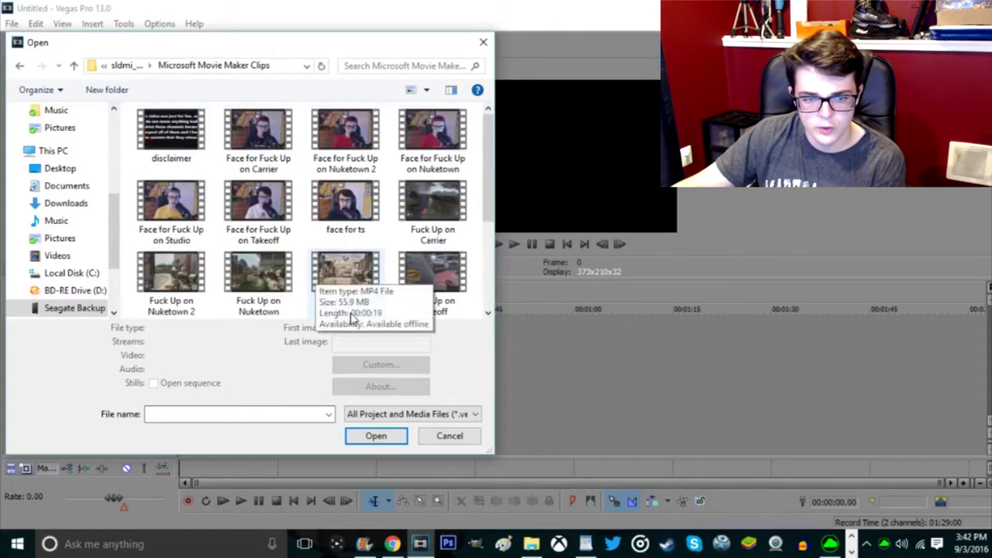
{"action": "scroll", "coordinate": [386, 288], "scroll_direction": "down", "scroll_amount": 3}
{"action": "scroll", "coordinate": [385, 289], "scroll_direction": "up", "scroll_amount": 3}
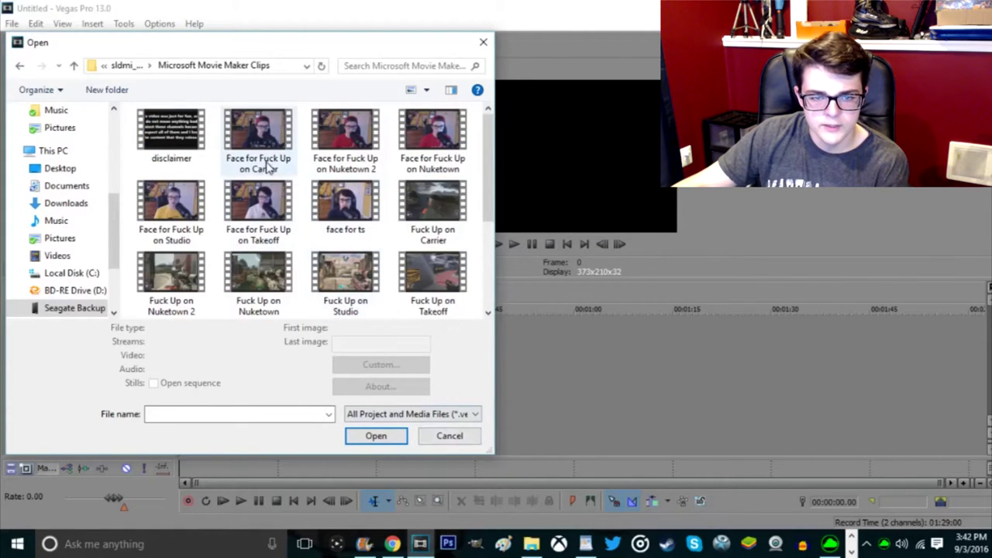
Import the Carrier face-cam clip onto the timeline, select its events, and return to the start
{"action": "double_click", "coordinate": [259, 134]}
{"action": "left_click", "coordinate": [207, 341]}
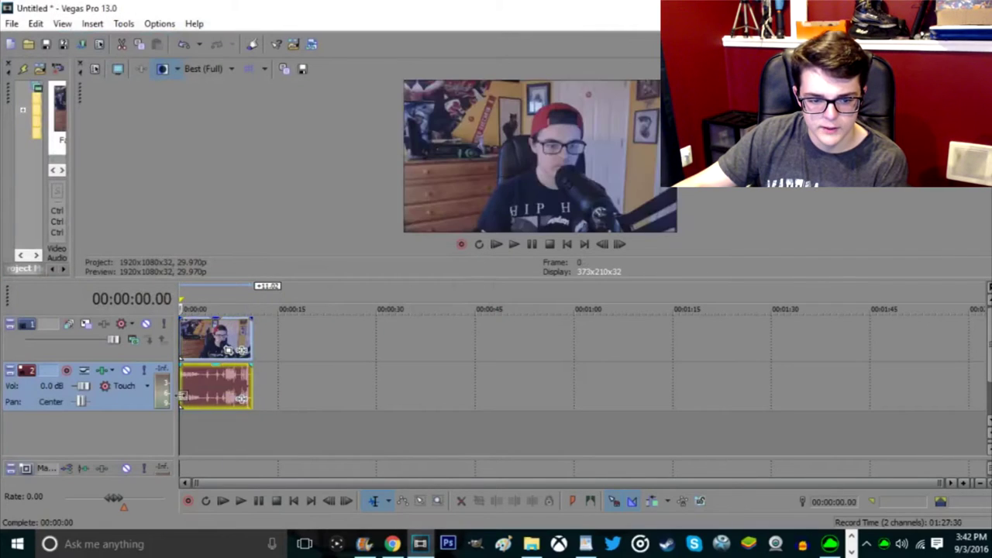
{"action": "double_click", "coordinate": [206, 341]}
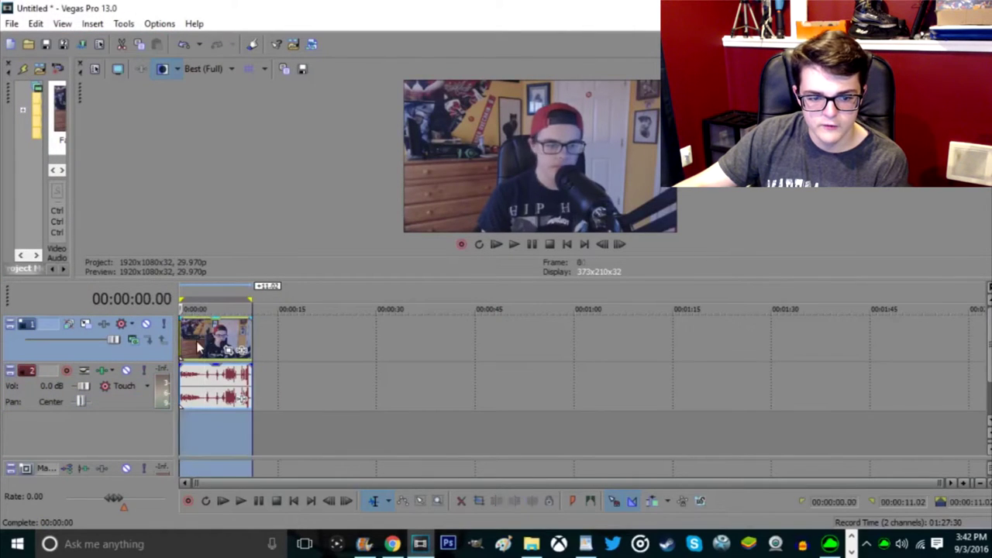
{"action": "left_click", "coordinate": [206, 391]}
{"action": "left_click", "coordinate": [206, 386]}
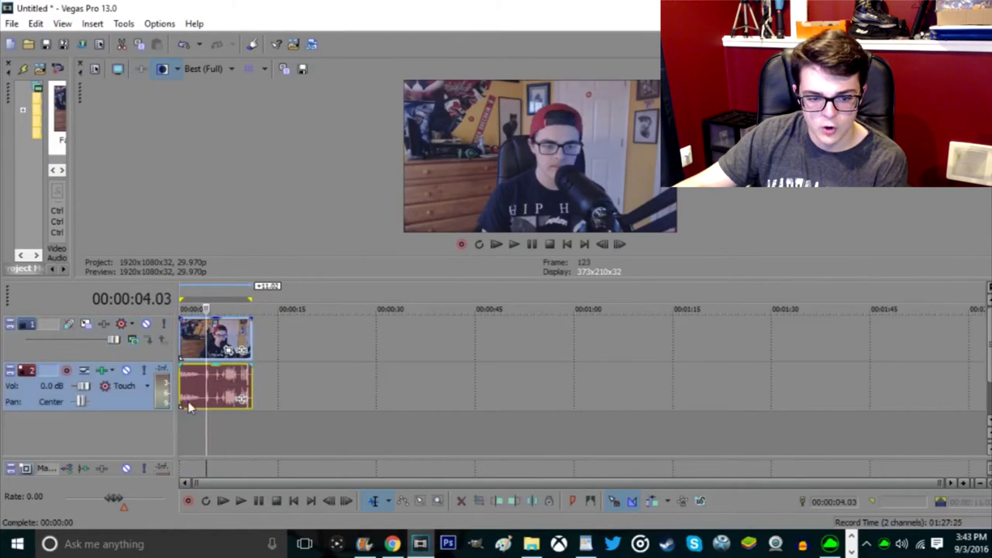
{"action": "key", "text": "Home"}
Open the 2016-07-27 Black Ops 3 capture from GS Backup's Elgato Game Captures folder
{"action": "left_click", "coordinate": [27, 45]}
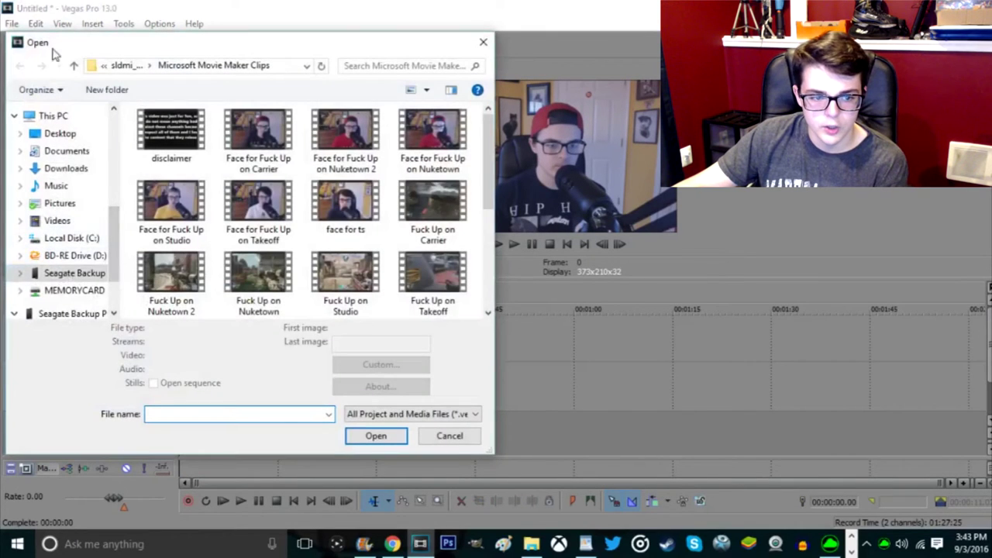
{"action": "left_click", "coordinate": [54, 273]}
{"action": "double_click", "coordinate": [169, 149]}
{"action": "double_click", "coordinate": [167, 178]}
{"action": "double_click", "coordinate": [184, 148]}
{"action": "double_click", "coordinate": [258, 137]}
{"action": "scroll", "coordinate": [350, 279], "scroll_direction": "down", "scroll_amount": 5}
{"action": "scroll", "coordinate": [339, 273], "scroll_direction": "up", "scroll_amount": 6}
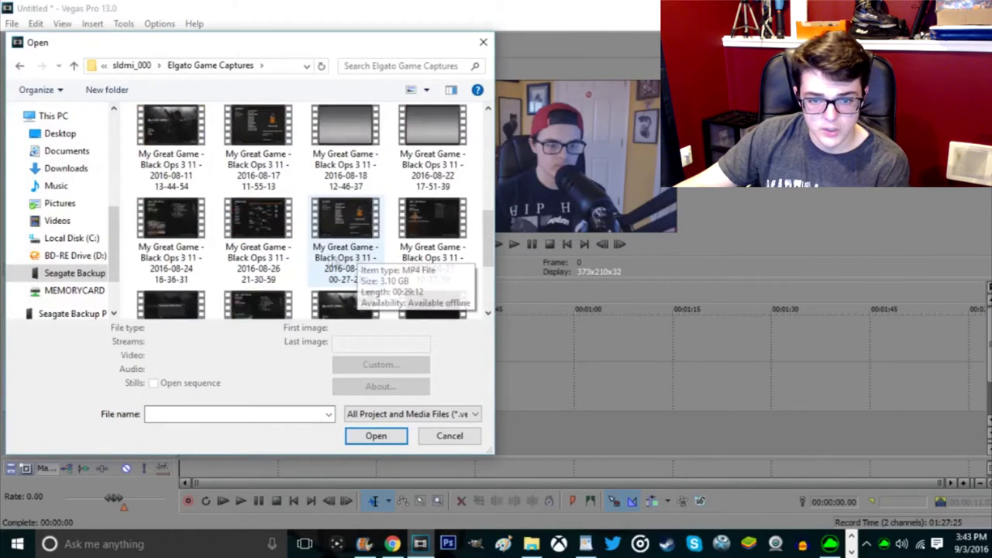
{"action": "scroll", "coordinate": [245, 160], "scroll_direction": "up", "scroll_amount": 3}
{"action": "double_click", "coordinate": [256, 159]}
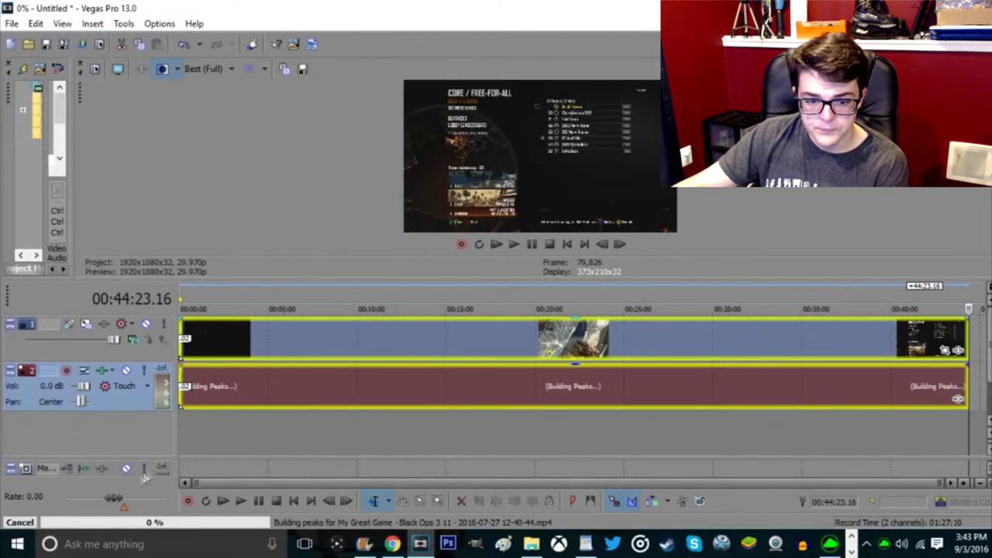
Remove the capture's audio so only its video stays on the timeline
{"action": "left_click", "coordinate": [210, 334]}
{"action": "key", "text": "Delete"}
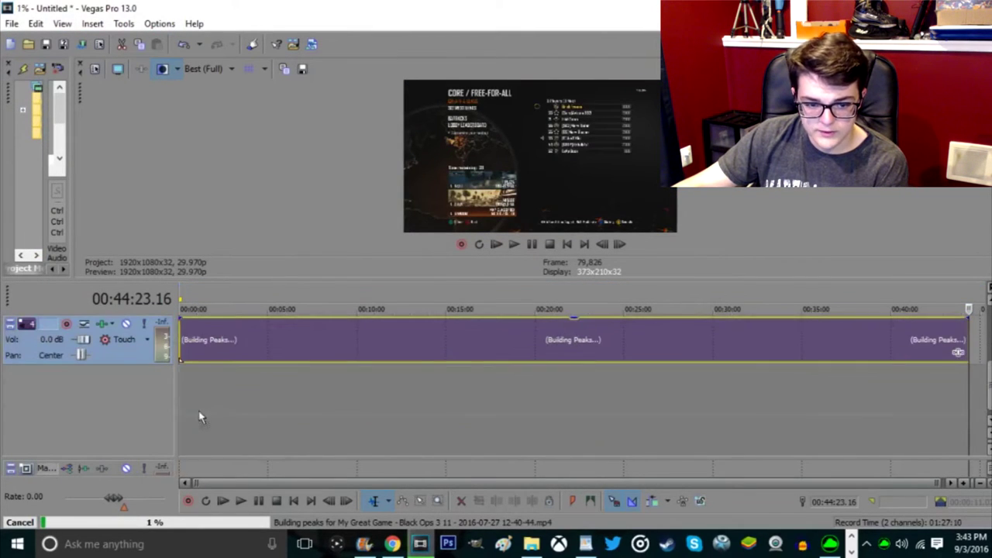
{"action": "key", "text": "ctrl+z"}
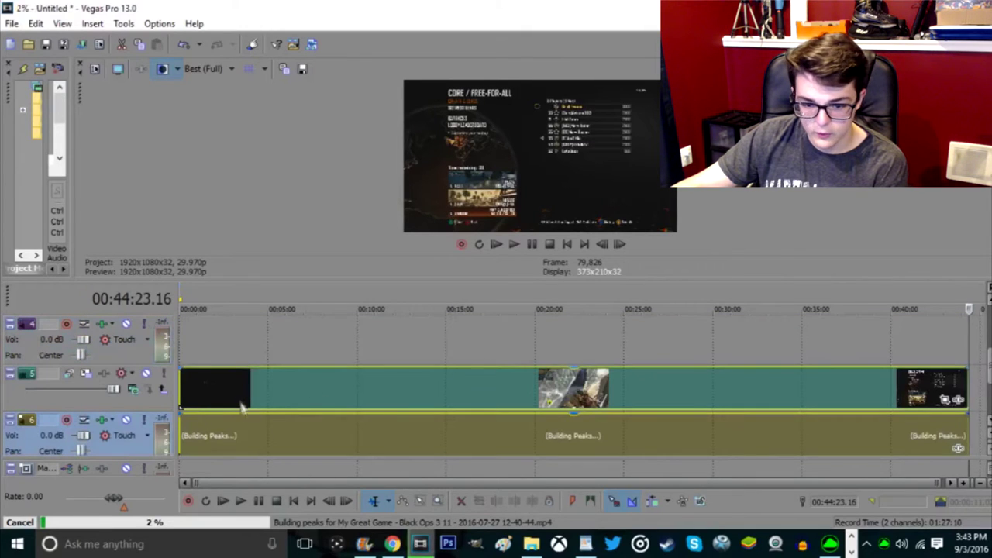
{"action": "key", "text": "ctrl+z"}
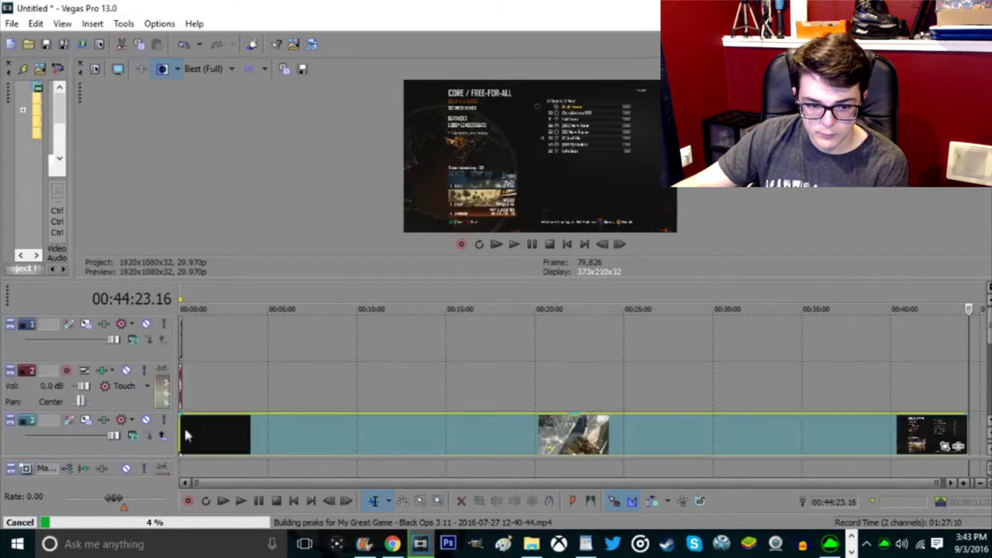
Apply the saved previous-video inset motion preset to track 1, then mark a range to about 21 minutes
{"action": "left_click", "coordinate": [186, 394]}
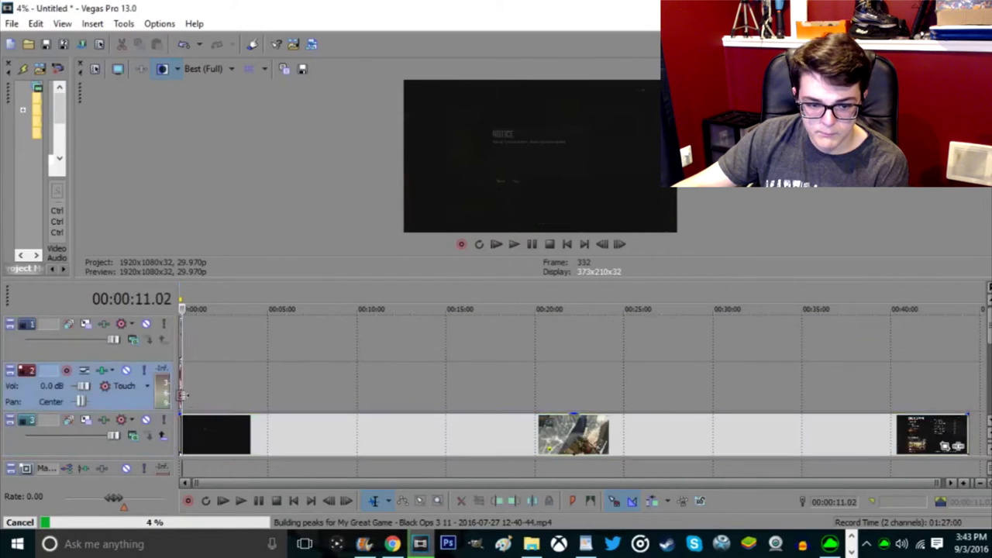
{"action": "left_click", "coordinate": [181, 344]}
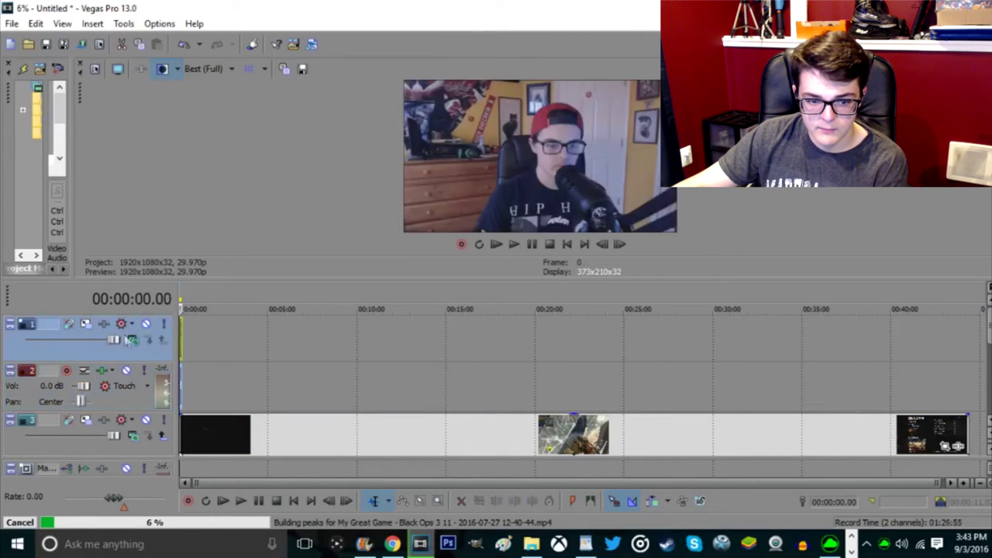
{"action": "left_click", "coordinate": [85, 326]}
{"action": "left_click", "coordinate": [612, 125]}
{"action": "left_click", "coordinate": [613, 177]}
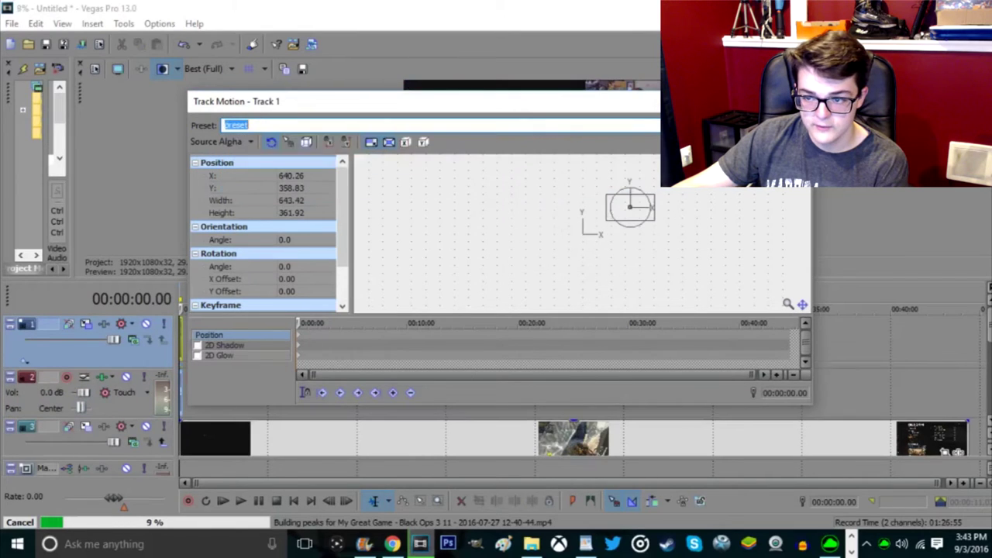
{"action": "left_click", "coordinate": [803, 101]}
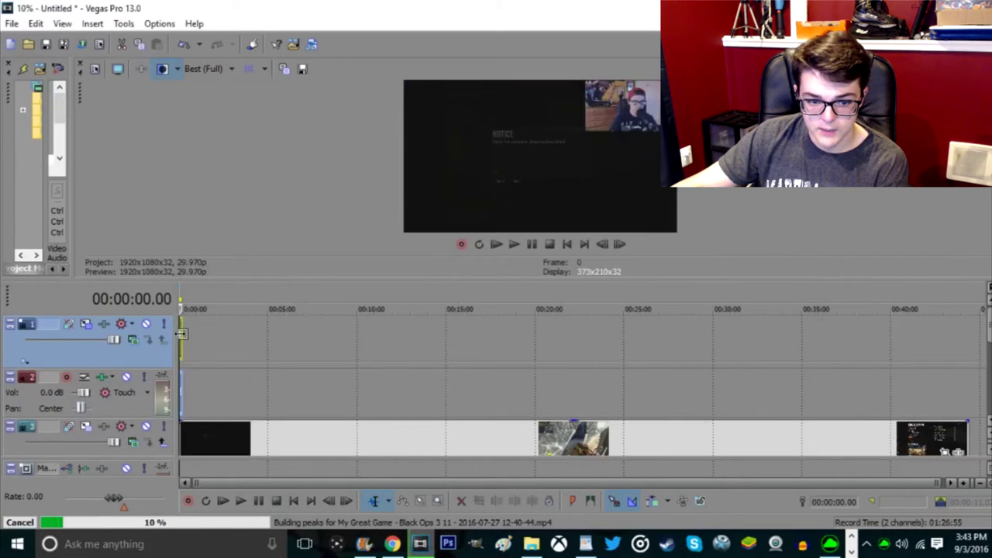
{"action": "left_click", "coordinate": [194, 333]}
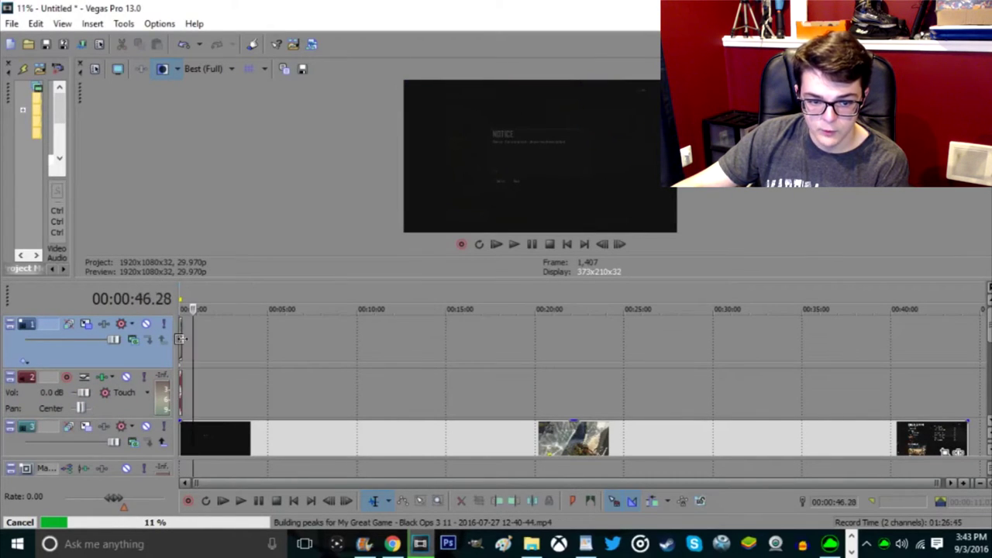
{"action": "left_click_drag", "start_coordinate": [183, 345], "coordinate": [568, 413]}
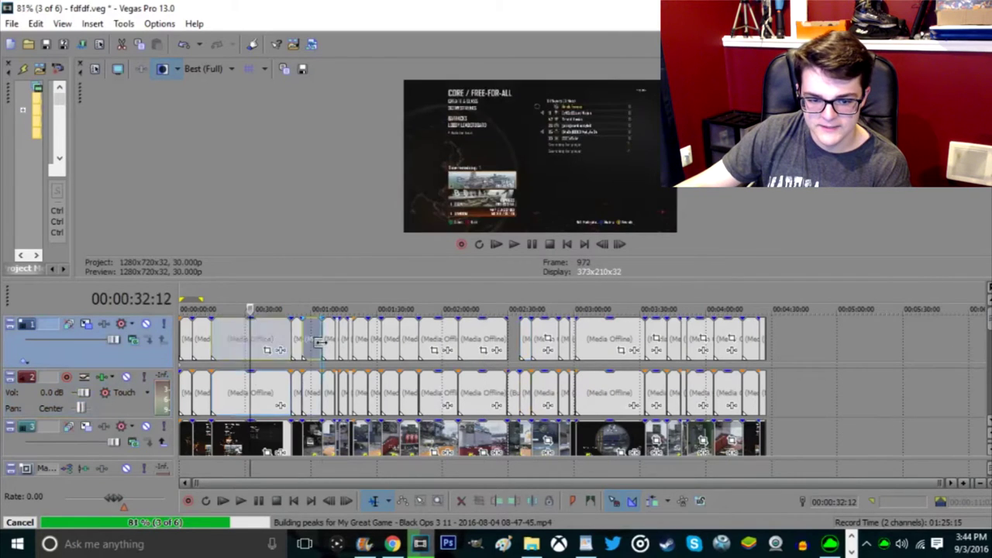
Step through the edit's opening clips from the project start to 00:02:19:00
{"action": "left_click", "coordinate": [341, 342]}
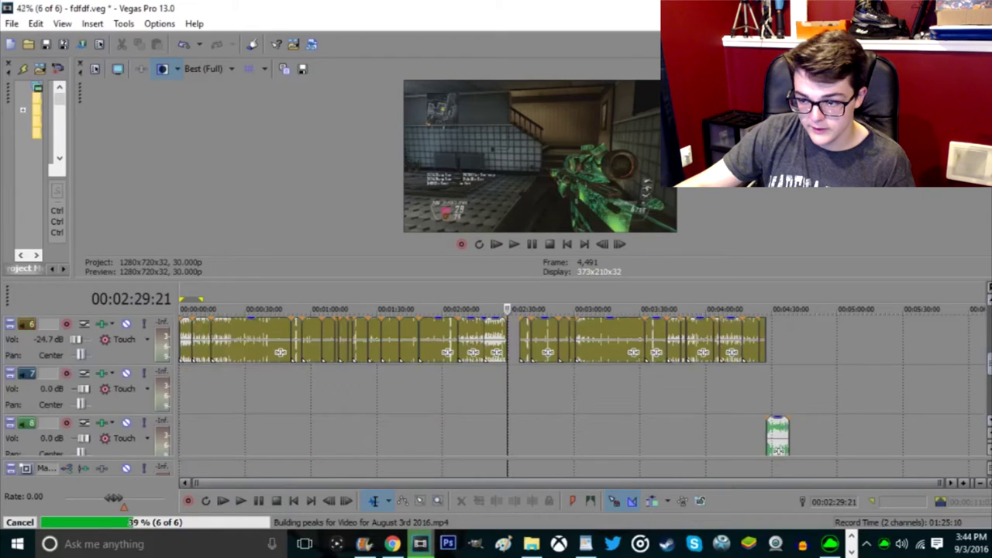
{"action": "scroll", "coordinate": [26, 361], "scroll_direction": "up", "scroll_amount": 5}
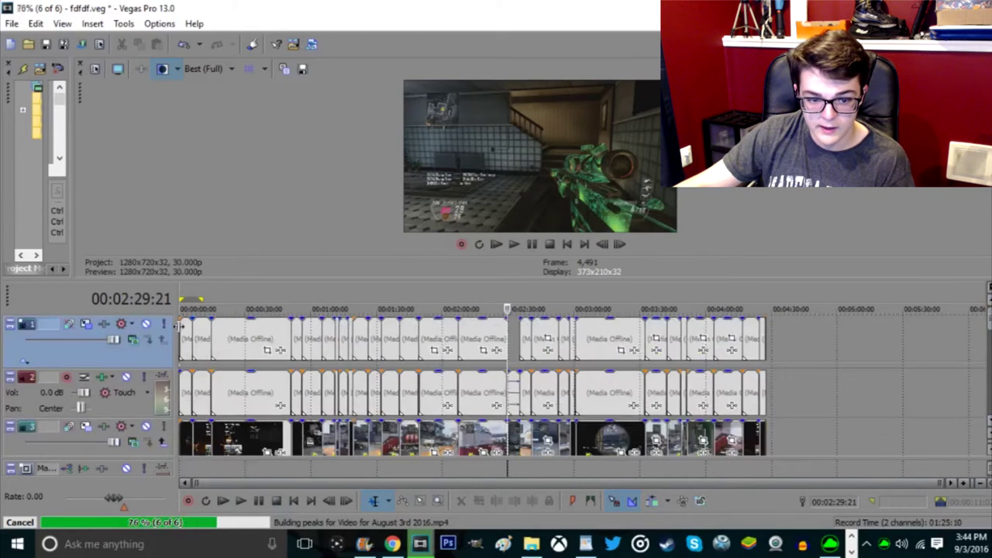
{"action": "left_click", "coordinate": [180, 326]}
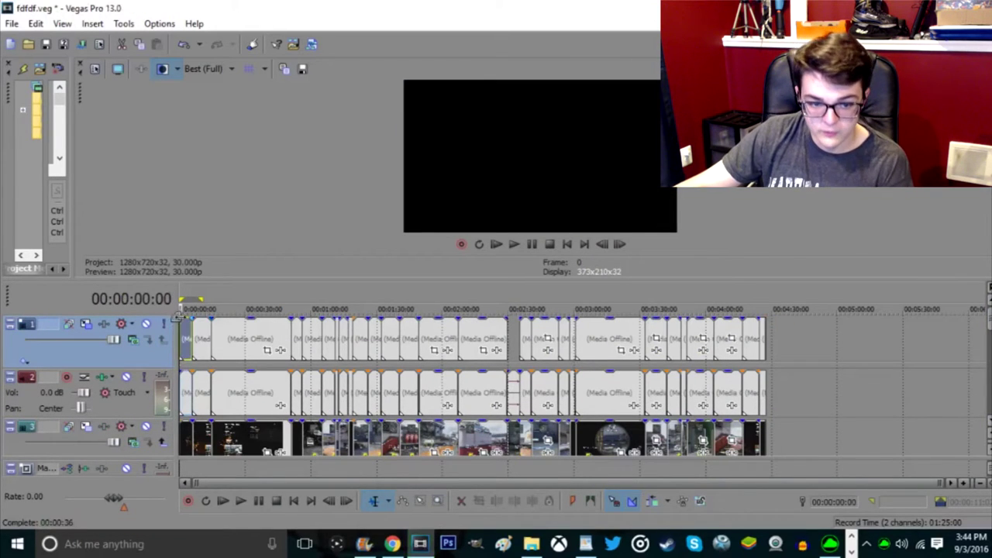
{"action": "left_click", "coordinate": [183, 341]}
{"action": "left_click", "coordinate": [227, 342]}
{"action": "left_click", "coordinate": [305, 341]}
{"action": "left_click", "coordinate": [341, 341]}
{"action": "left_click", "coordinate": [485, 341]}
Preview the gameplay clips from 00:01:57:07 to 00:02:35:11, nudging the playhead around 2:30
{"action": "left_click", "coordinate": [438, 445]}
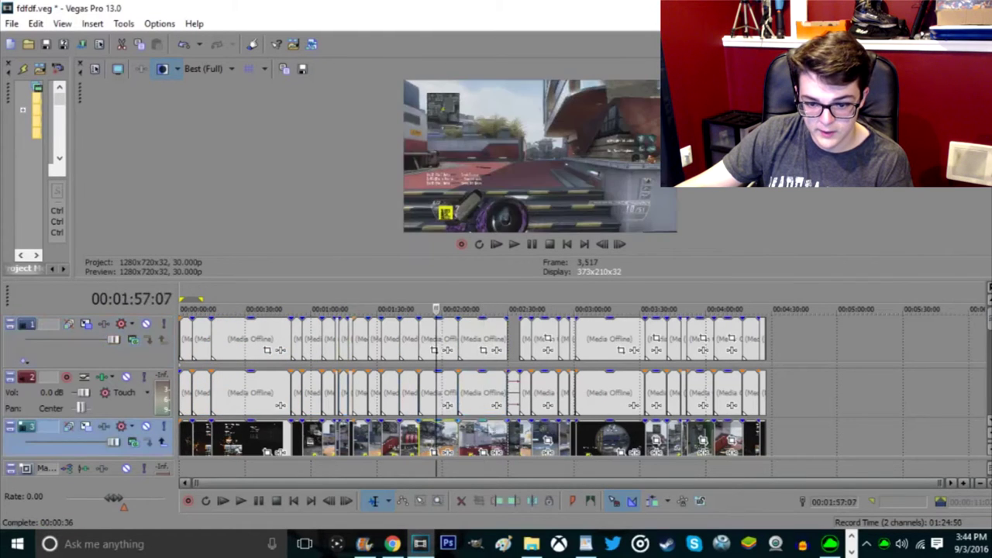
{"action": "left_click", "coordinate": [518, 434]}
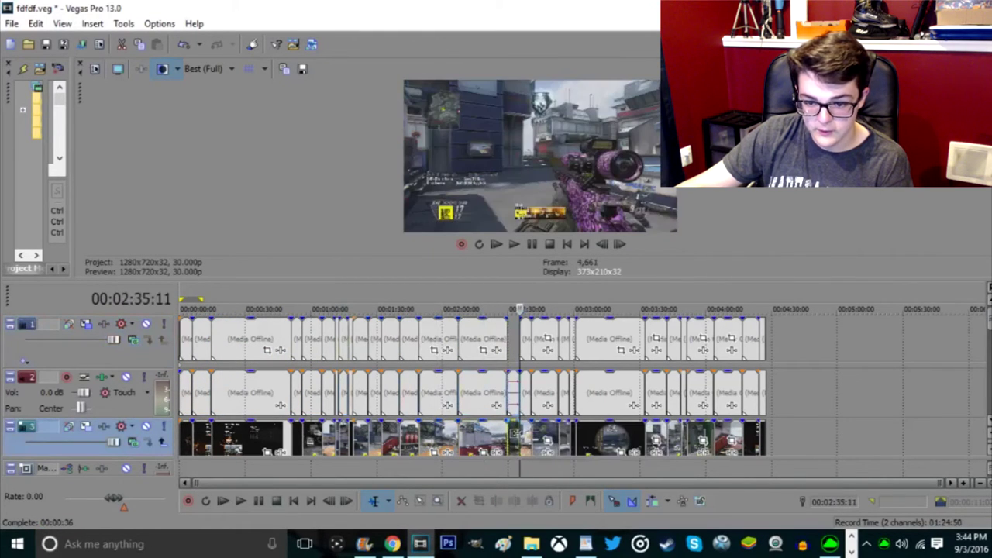
{"action": "left_click", "coordinate": [512, 439]}
{"action": "left_click", "coordinate": [505, 439]}
{"action": "left_click", "coordinate": [512, 439]}
{"action": "scroll", "coordinate": [473, 387], "scroll_direction": "down", "scroll_amount": 5}
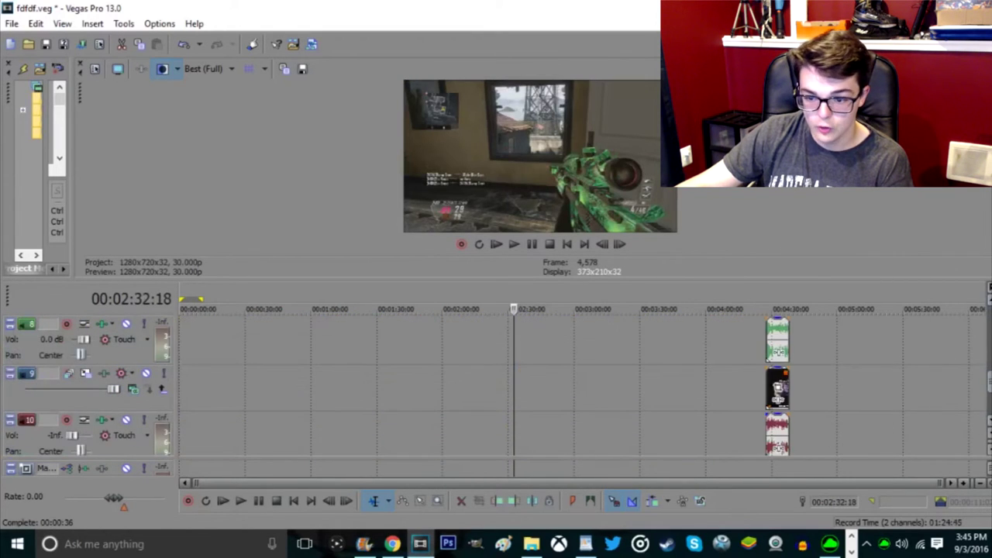
{"action": "scroll", "coordinate": [701, 372], "scroll_direction": "up", "scroll_amount": 2}
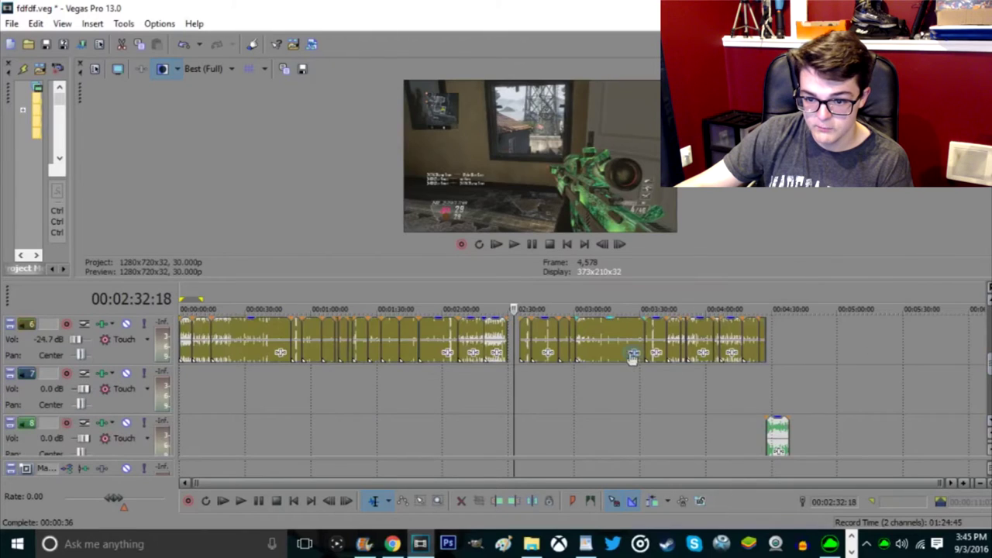
Inspect the music clip's audio effects, then the end-screen clip's pan and crop settings near 4:27
{"action": "left_click", "coordinate": [632, 352]}
{"action": "key", "text": "Escape"}
{"action": "left_click", "coordinate": [615, 349]}
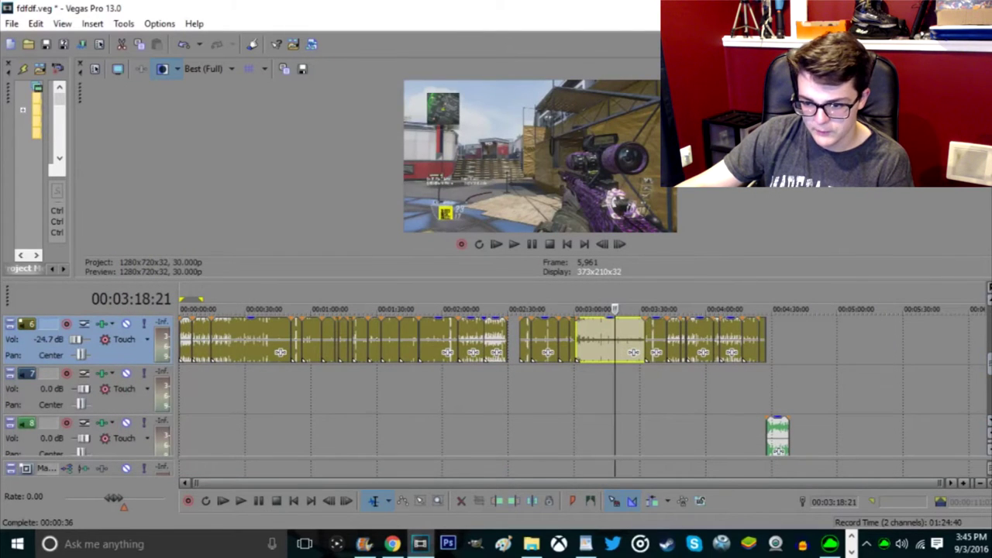
{"action": "scroll", "coordinate": [795, 438], "scroll_direction": "down", "scroll_amount": 2}
{"action": "left_click", "coordinate": [778, 391]}
{"action": "left_click", "coordinate": [779, 380]}
{"action": "left_click", "coordinate": [389, 200]}
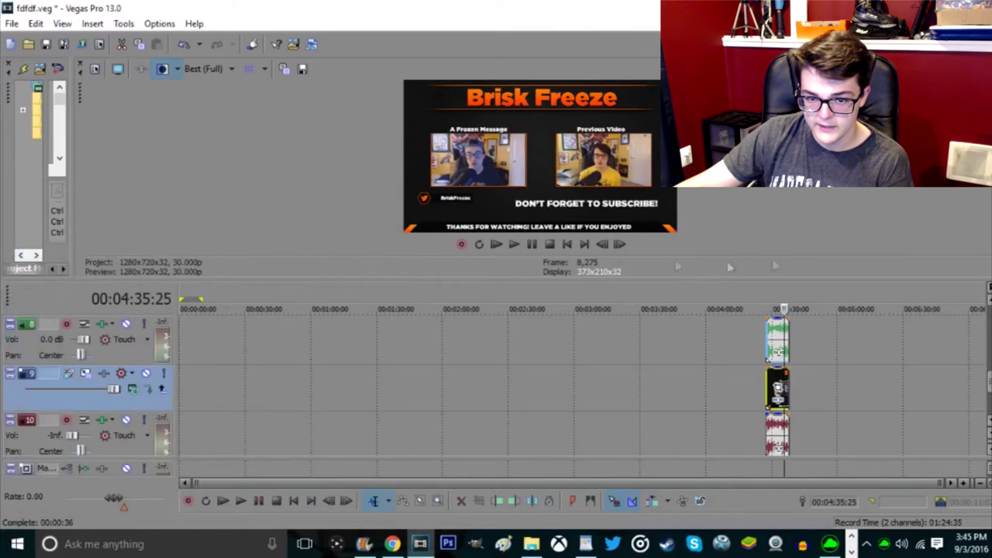
Open a video from the Sony Vegas Videos folder, declining to save fdfdf.veg
{"action": "left_click", "coordinate": [12, 24]}
{"action": "left_click", "coordinate": [31, 94]}
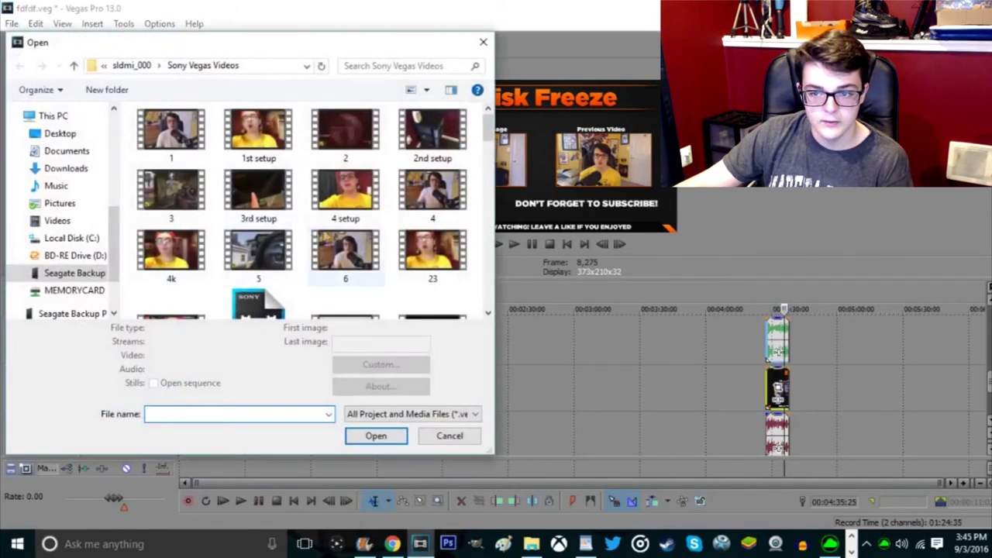
{"action": "scroll", "coordinate": [309, 245], "scroll_direction": "down", "scroll_amount": 5}
{"action": "scroll", "coordinate": [302, 240], "scroll_direction": "down", "scroll_amount": 12}
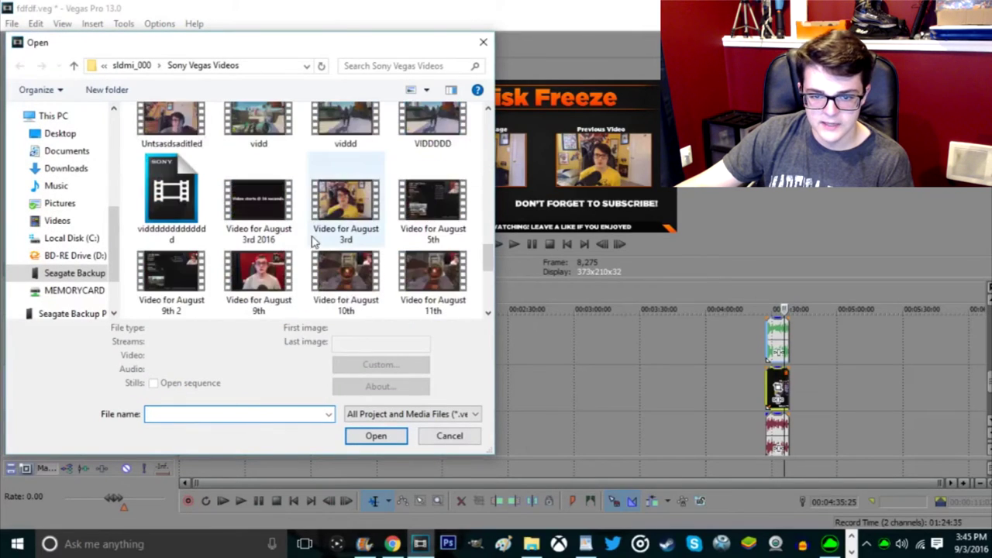
{"action": "scroll", "coordinate": [243, 256], "scroll_direction": "up", "scroll_amount": 4}
{"action": "double_click", "coordinate": [198, 167]}
{"action": "left_click", "coordinate": [548, 236]}
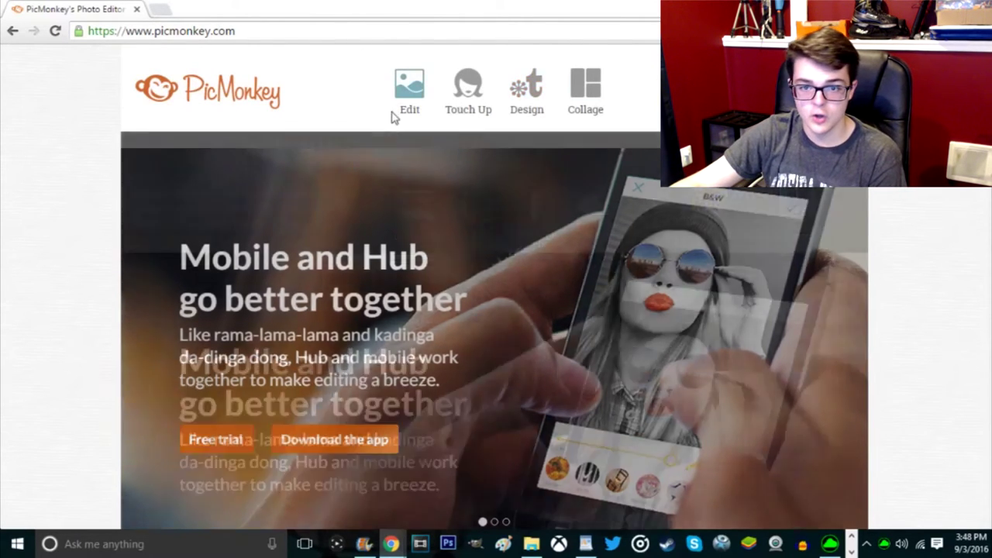
Open the 'yessassssss' image from the Pictures folder in PicMonkey's editor
{"action": "left_click", "coordinate": [396, 113]}
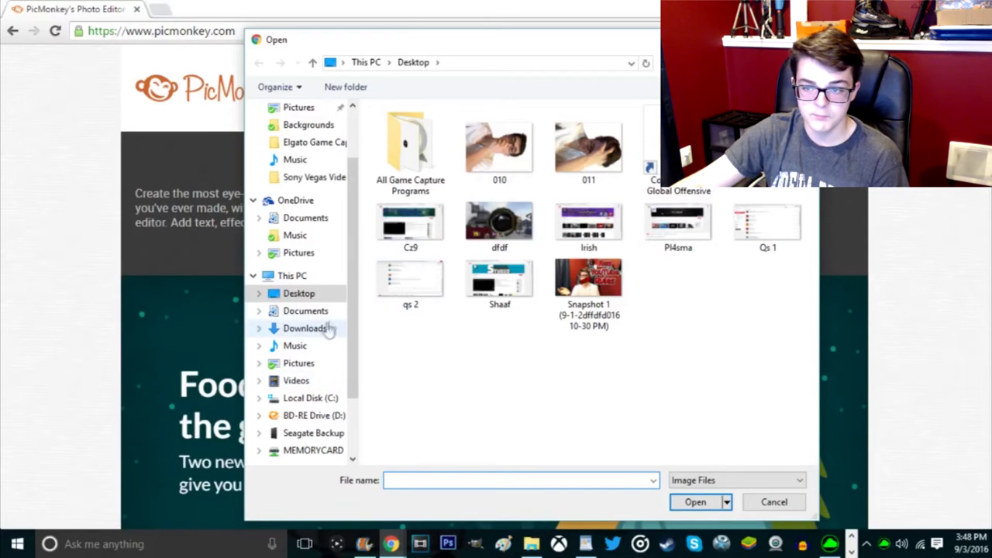
{"action": "left_click", "coordinate": [318, 363]}
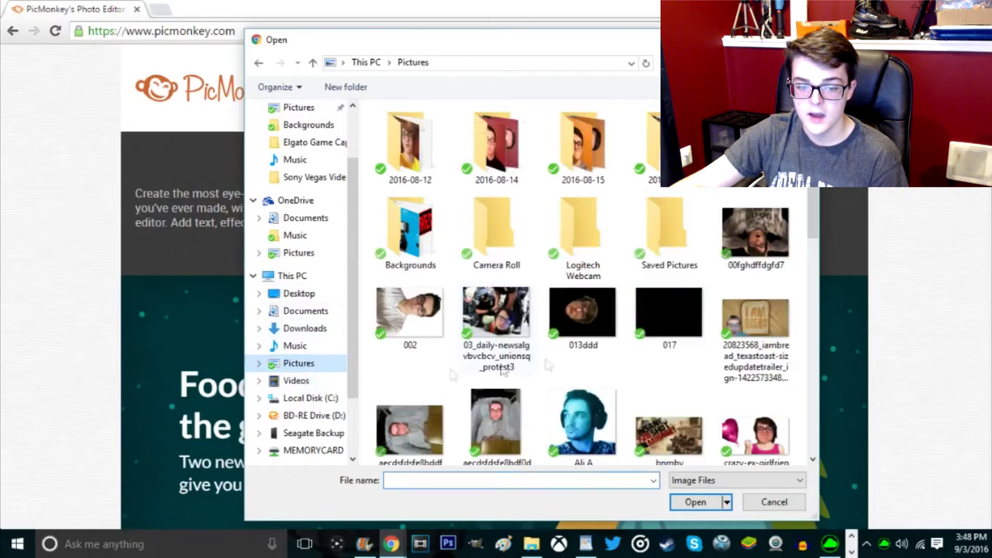
{"action": "scroll", "coordinate": [527, 365], "scroll_direction": "down", "scroll_amount": 5}
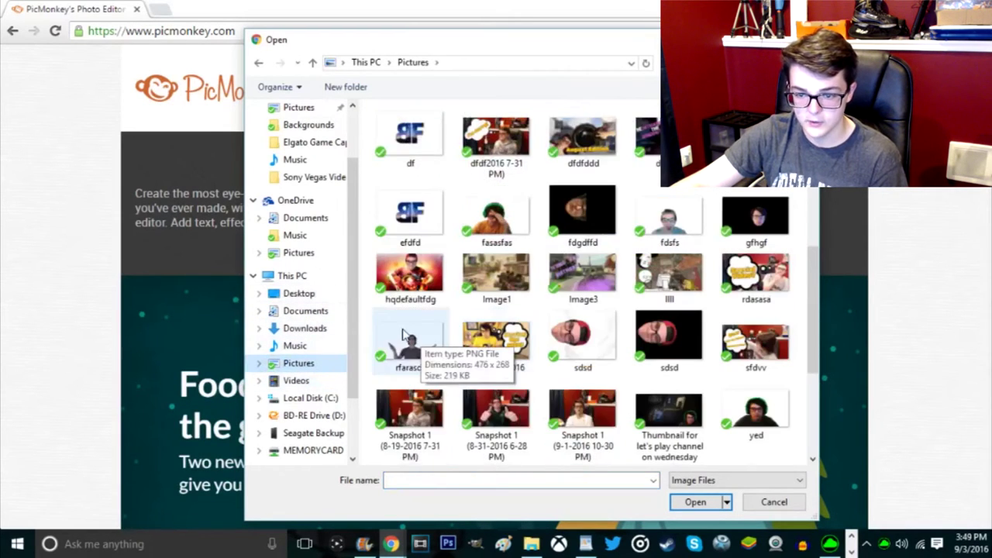
{"action": "scroll", "coordinate": [403, 333], "scroll_direction": "down", "scroll_amount": 2}
{"action": "left_click", "coordinate": [425, 450]}
{"action": "double_click", "coordinate": [440, 440]}
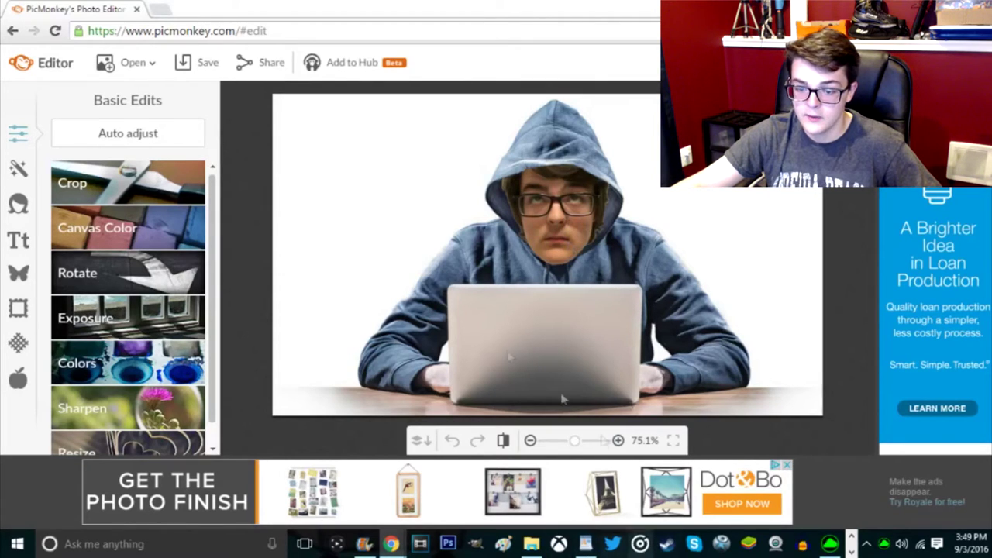
Apply Basic Edits' Auto adjust to fix the photo's contrast and colour
{"action": "left_click", "coordinate": [18, 203]}
{"action": "left_click", "coordinate": [16, 138]}
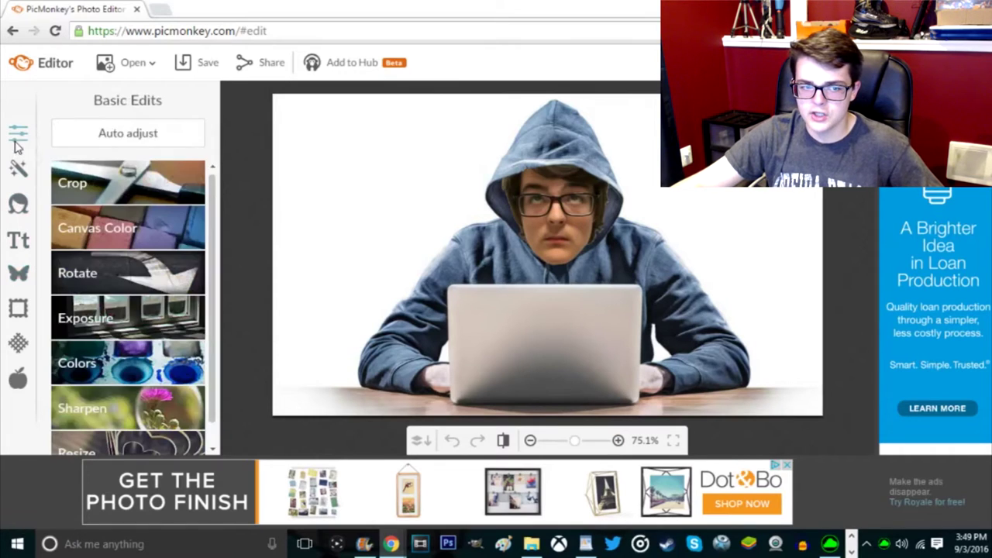
{"action": "left_click", "coordinate": [89, 140]}
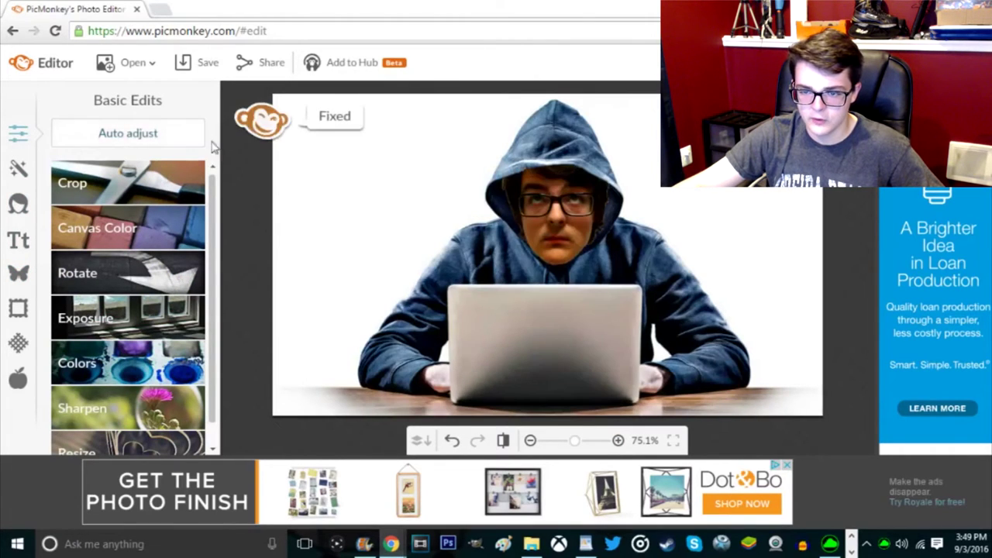
Choose Overlays > Add your own, bringing up the file picker on Pictures
{"action": "left_click", "coordinate": [19, 273]}
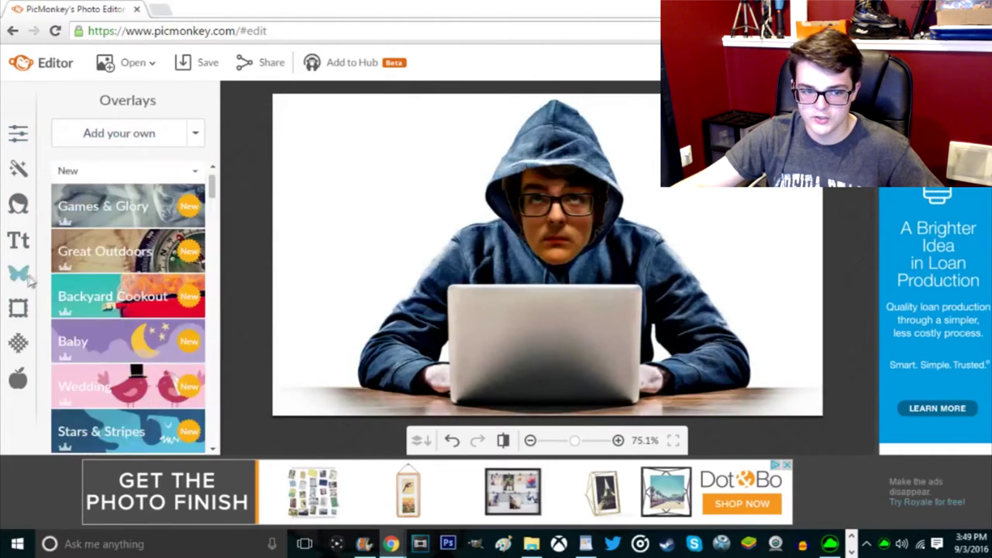
{"action": "left_click", "coordinate": [142, 135]}
{"action": "scroll", "coordinate": [476, 291], "scroll_direction": "down", "scroll_amount": 10}
{"action": "scroll", "coordinate": [488, 306], "scroll_direction": "up", "scroll_amount": 10}
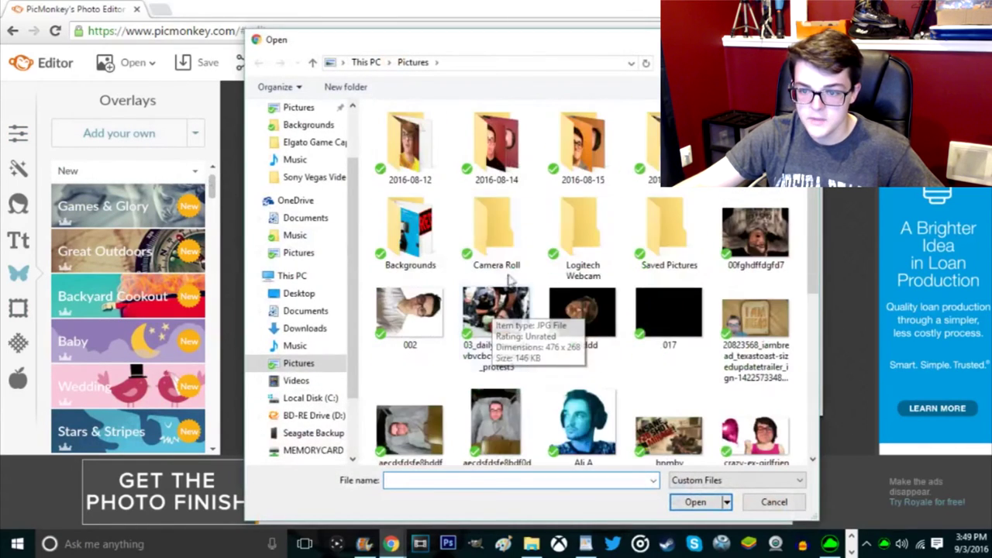
Add the bearded head image from Pictures > Backgrounds as an overlay
{"action": "double_click", "coordinate": [411, 232]}
{"action": "scroll", "coordinate": [521, 266], "scroll_direction": "down", "scroll_amount": 6}
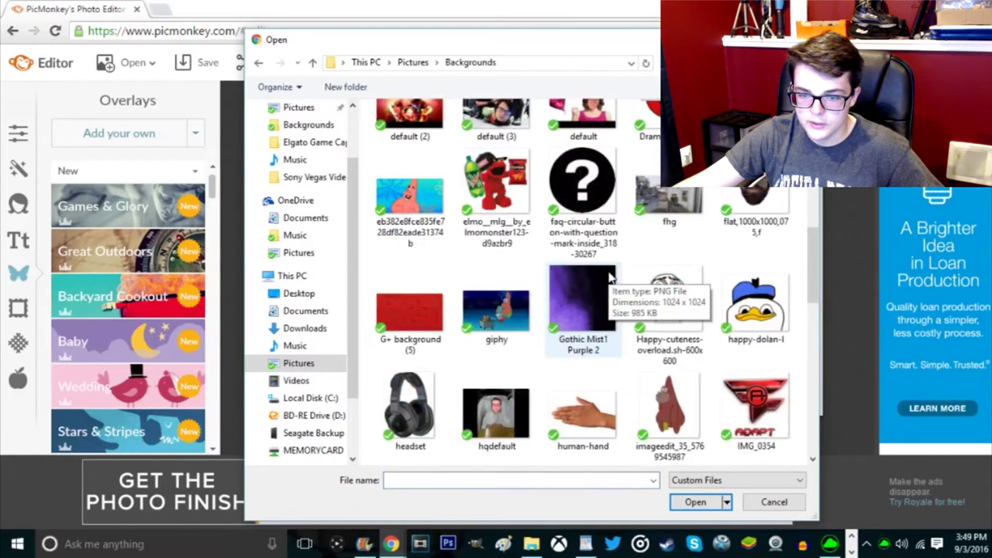
{"action": "scroll", "coordinate": [587, 284], "scroll_direction": "down", "scroll_amount": 10}
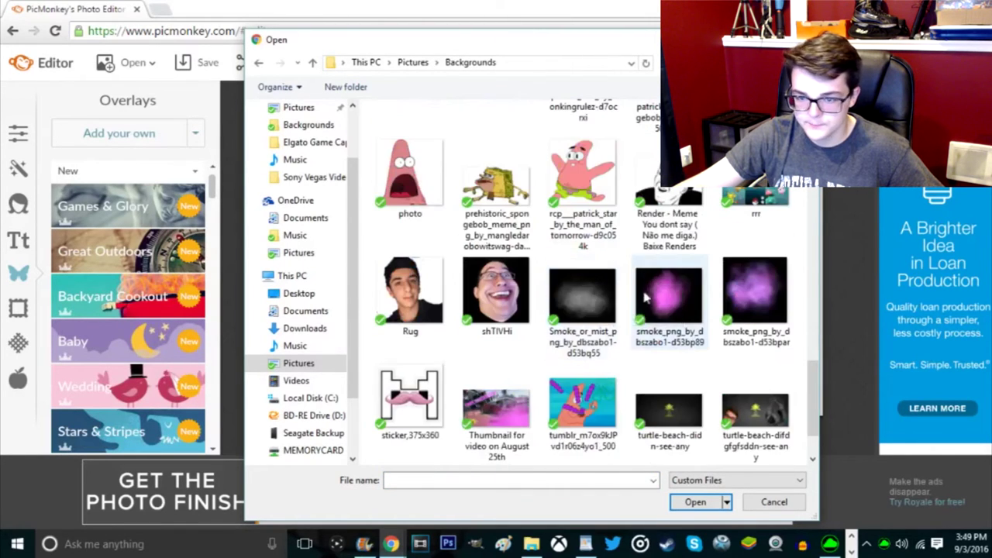
{"action": "scroll", "coordinate": [635, 354], "scroll_direction": "down", "scroll_amount": 1}
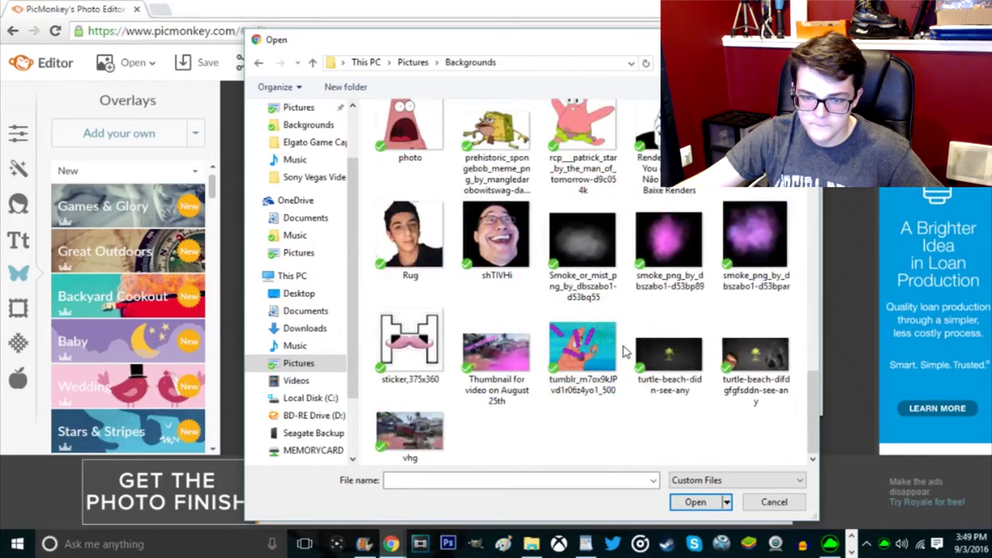
{"action": "scroll", "coordinate": [593, 355], "scroll_direction": "up", "scroll_amount": 5}
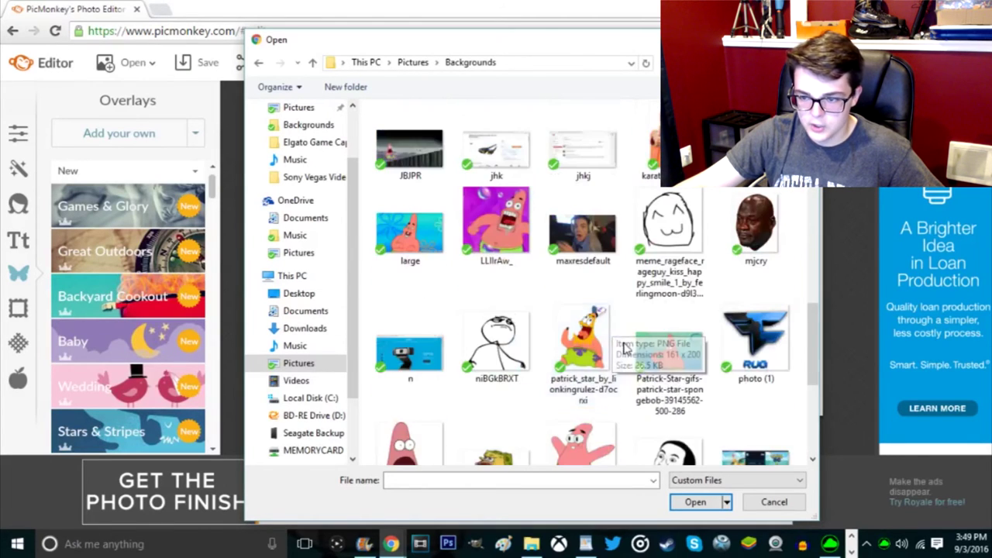
{"action": "scroll", "coordinate": [616, 337], "scroll_direction": "up", "scroll_amount": 2}
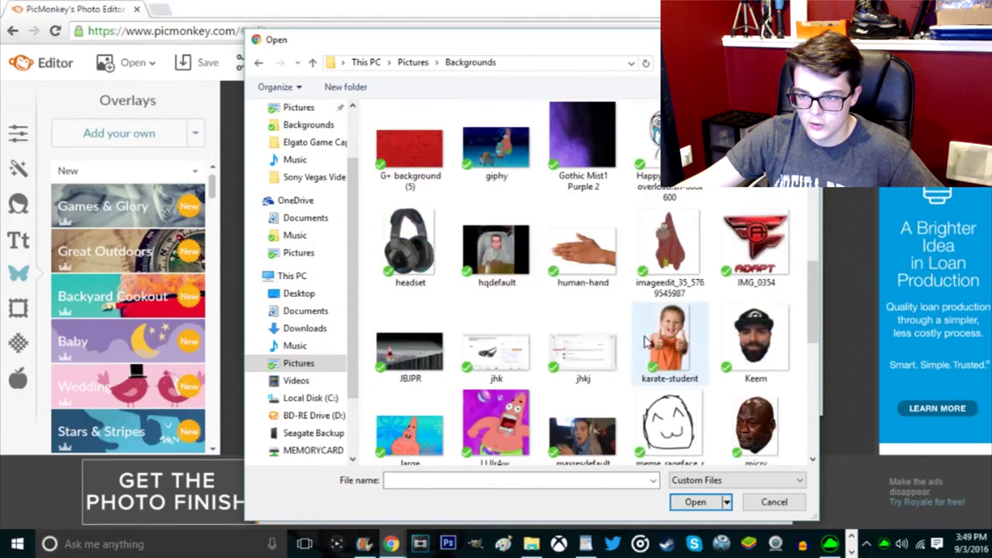
{"action": "double_click", "coordinate": [766, 360]}
Tilt the head overlay and position it in the photo's lower-left corner
{"action": "left_click_drag", "start_coordinate": [552, 271], "coordinate": [409, 279]}
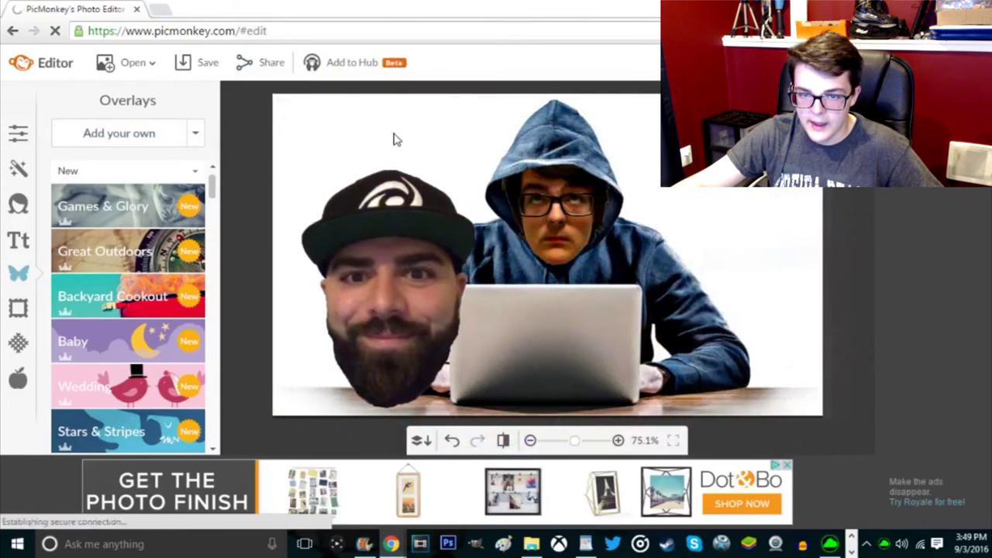
{"action": "left_click_drag", "start_coordinate": [394, 137], "coordinate": [472, 155]}
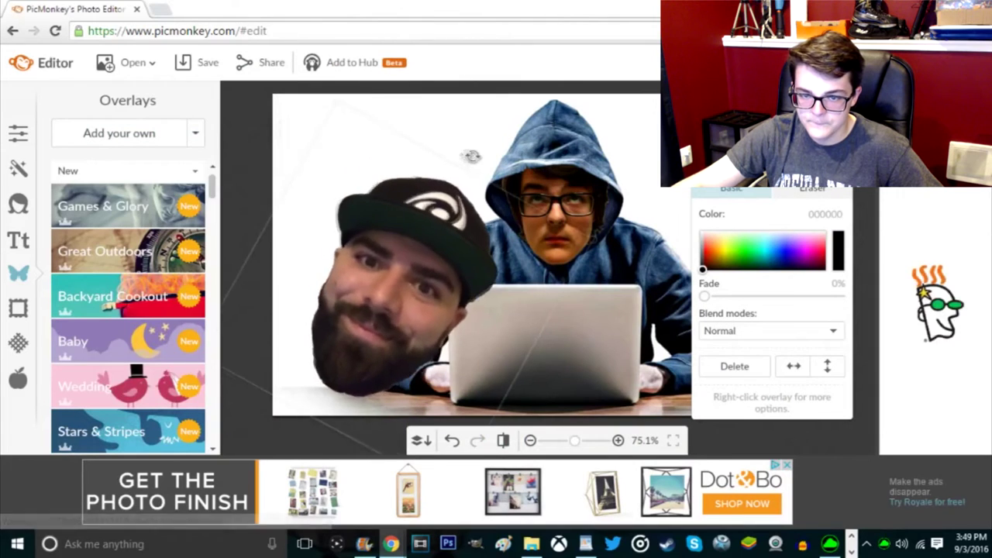
{"action": "left_click_drag", "start_coordinate": [359, 316], "coordinate": [336, 360]}
{"action": "left_click", "coordinate": [399, 173]}
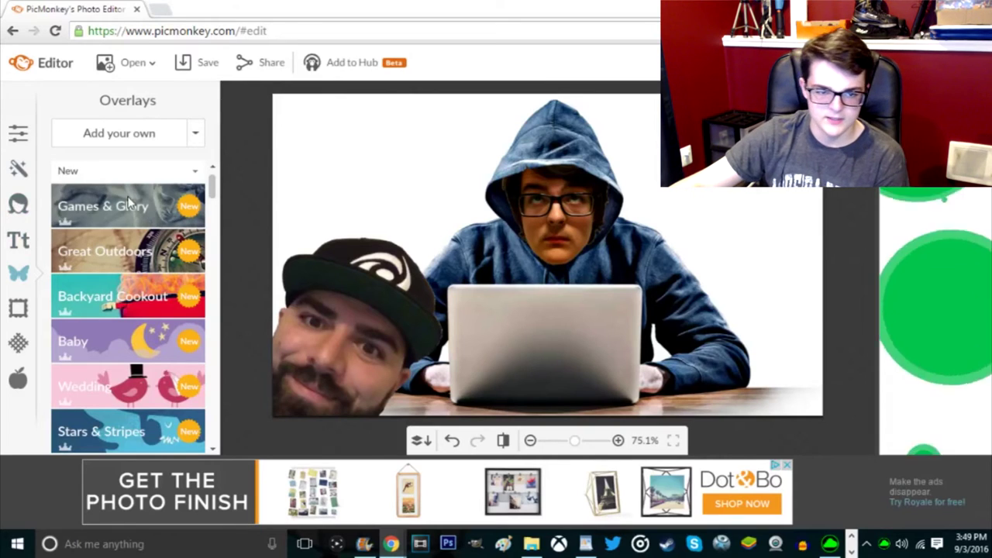
{"action": "scroll", "coordinate": [124, 310], "scroll_direction": "down", "scroll_amount": 6}
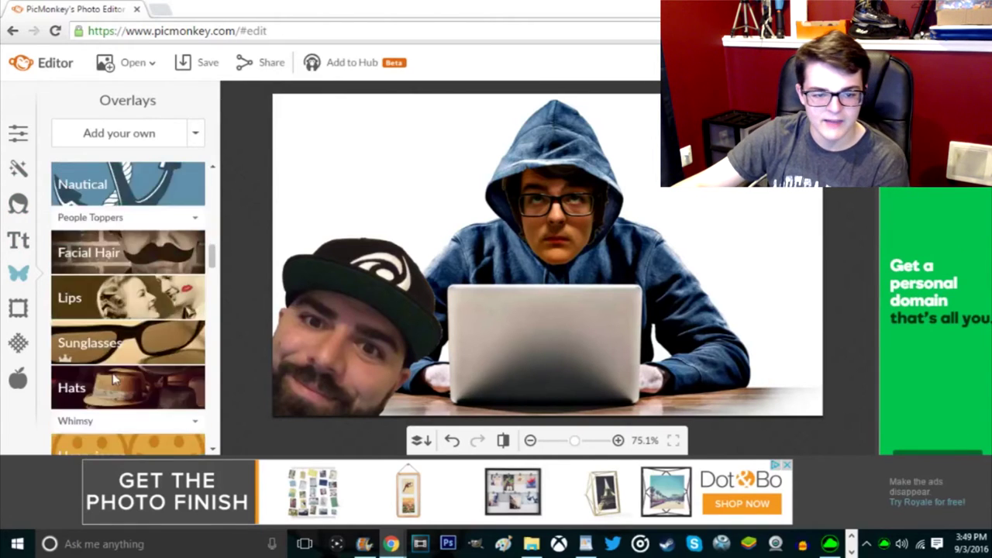
{"action": "scroll", "coordinate": [110, 365], "scroll_direction": "up", "scroll_amount": 3}
{"action": "scroll", "coordinate": [111, 365], "scroll_direction": "up", "scroll_amount": 5}
{"action": "left_click", "coordinate": [116, 230]}
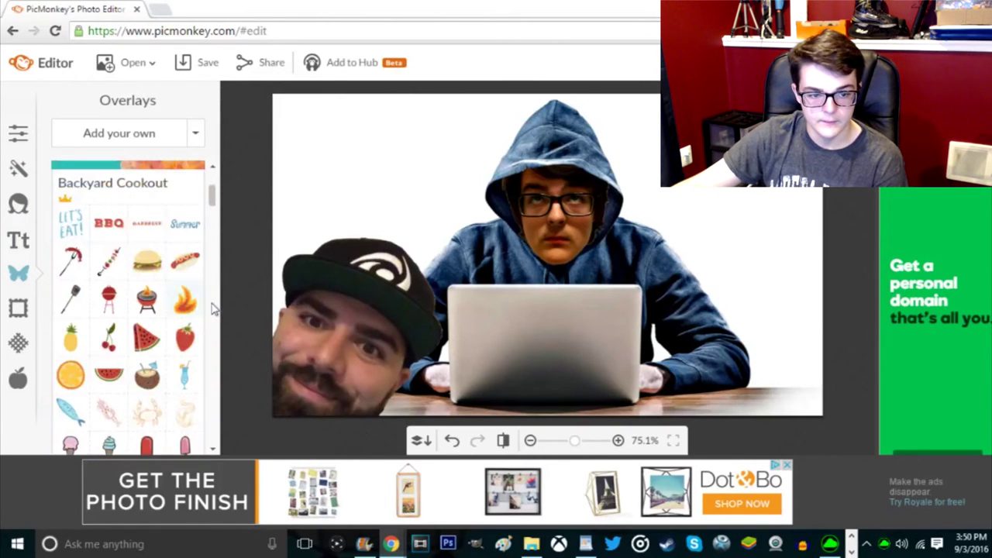
{"action": "scroll", "coordinate": [143, 318], "scroll_direction": "down", "scroll_amount": 3}
{"action": "scroll", "coordinate": [140, 314], "scroll_direction": "up", "scroll_amount": 1}
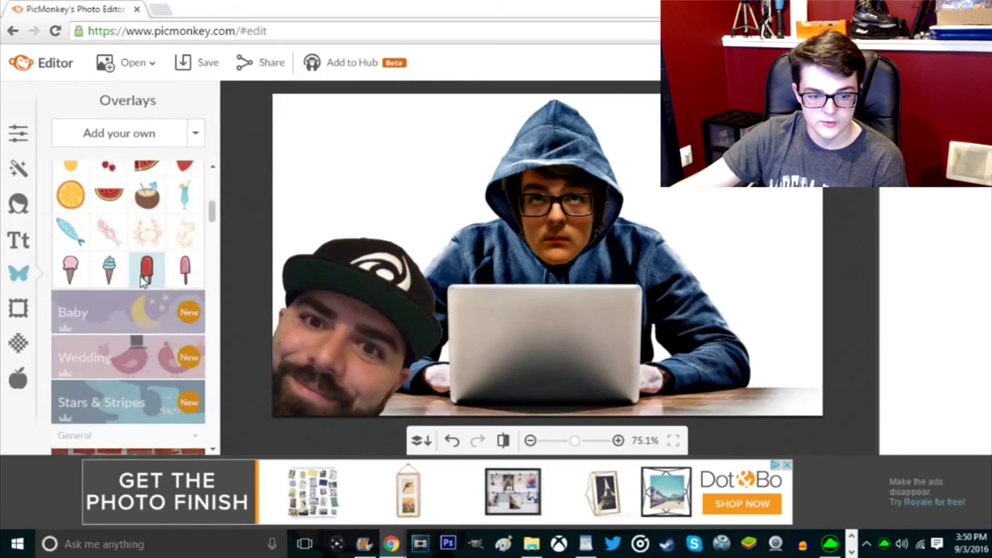
{"action": "left_click", "coordinate": [140, 314]}
{"action": "scroll", "coordinate": [140, 317], "scroll_direction": "down", "scroll_amount": 6}
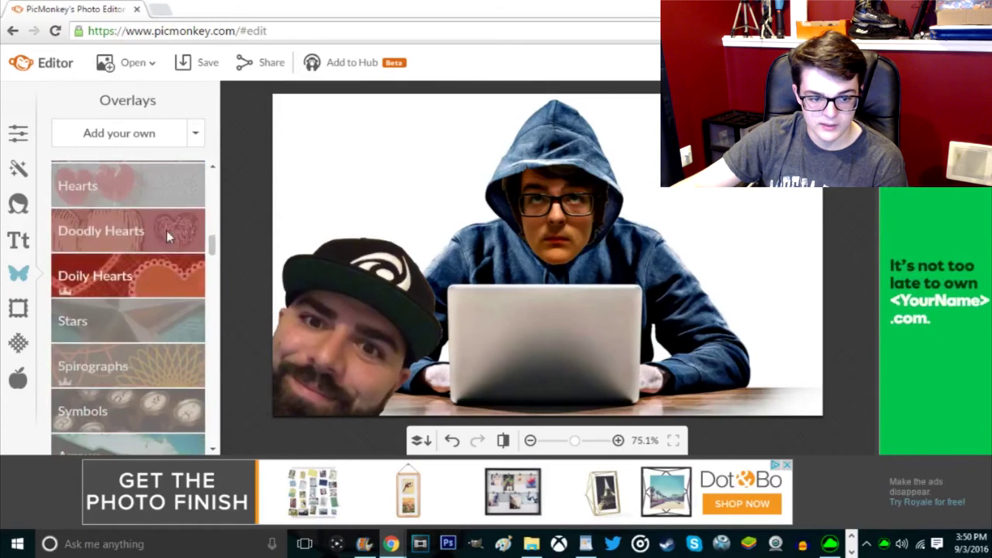
{"action": "scroll", "coordinate": [128, 312], "scroll_direction": "up", "scroll_amount": 3}
{"action": "left_click", "coordinate": [128, 312]}
{"action": "scroll", "coordinate": [132, 310], "scroll_direction": "down", "scroll_amount": 3}
{"action": "scroll", "coordinate": [163, 279], "scroll_direction": "up", "scroll_amount": 5}
{"action": "scroll", "coordinate": [159, 277], "scroll_direction": "up", "scroll_amount": 3}
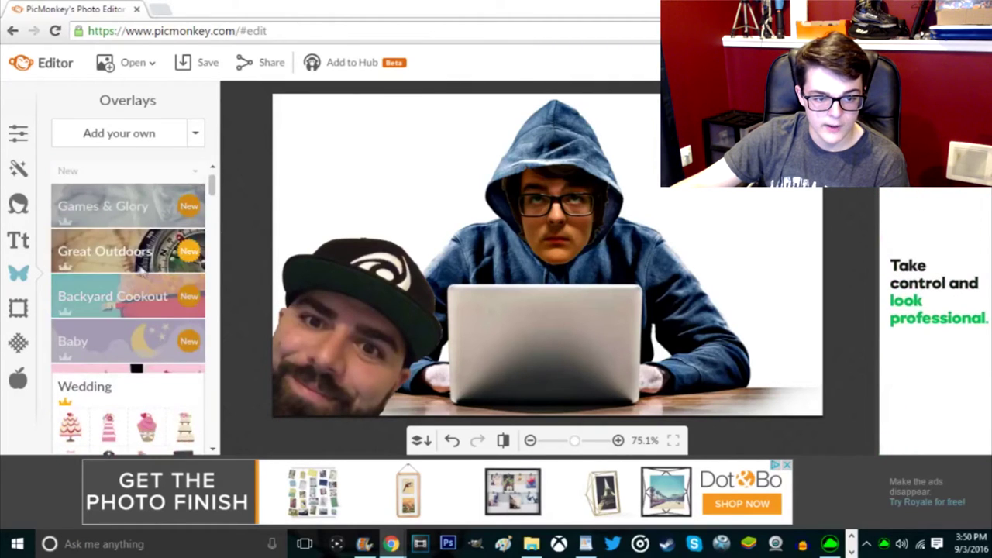
{"action": "scroll", "coordinate": [136, 286], "scroll_direction": "down", "scroll_amount": 5}
{"action": "scroll", "coordinate": [136, 298], "scroll_direction": "down", "scroll_amount": 15}
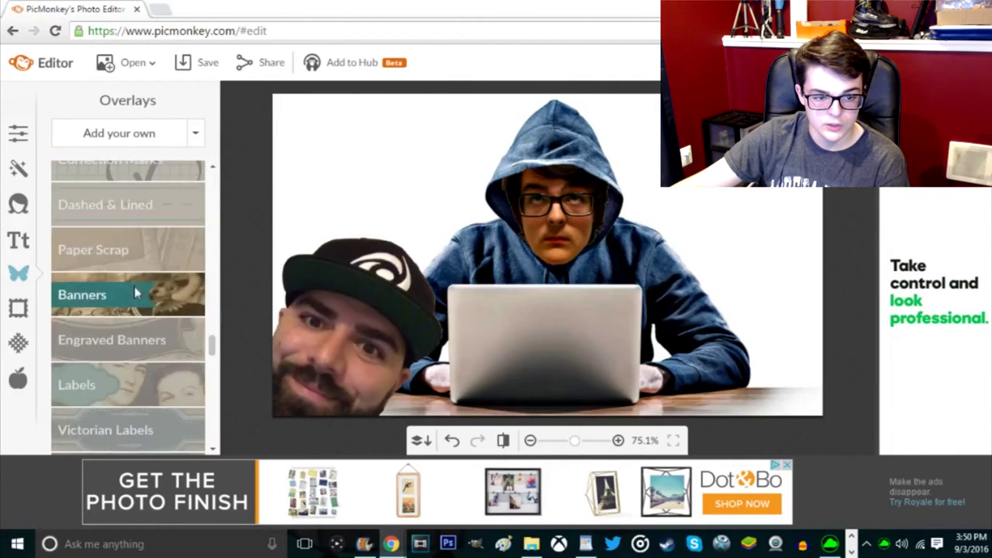
{"action": "scroll", "coordinate": [140, 312], "scroll_direction": "down", "scroll_amount": 10}
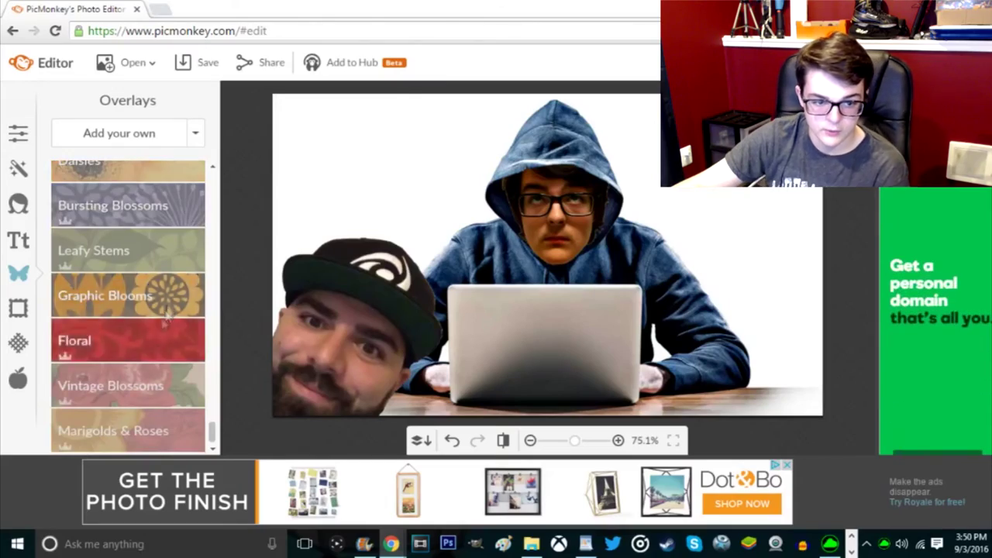